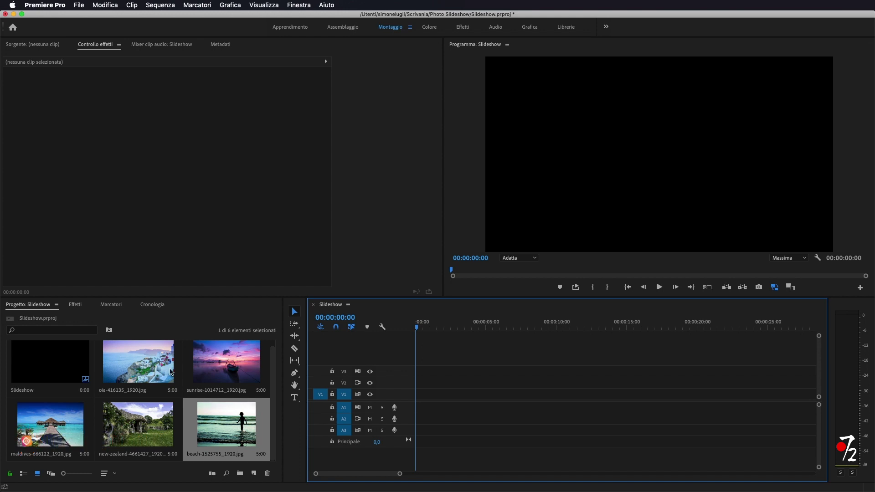
# Step: Place the oia, sunrise, maldives, new-zealand and beach photos end to end on track V1, starting at 00:00:00:00
pyautogui.moveTo(153, 355); pyautogui.dragTo(416, 394)
pyautogui.moveTo(214, 364); pyautogui.dragTo(488, 393)
pyautogui.moveTo(50, 423); pyautogui.dragTo(559, 397)
pyautogui.moveTo(142, 430); pyautogui.dragTo(631, 395)
pyautogui.moveTo(228, 430); pyautogui.dragTo(703, 401)
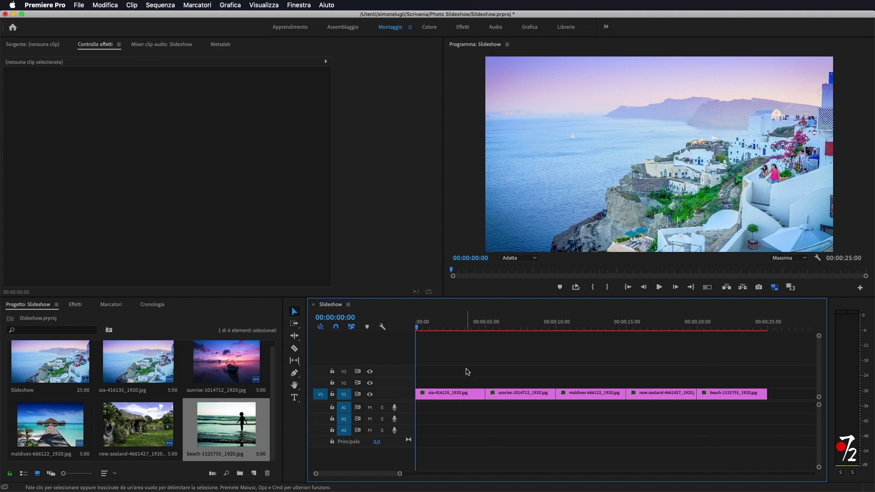
# Step: Duplicate all five V1 photo clips onto track V2 directly above them, and turn off V2's output
pyautogui.moveTo(774, 441); pyautogui.dragTo(456, 377)
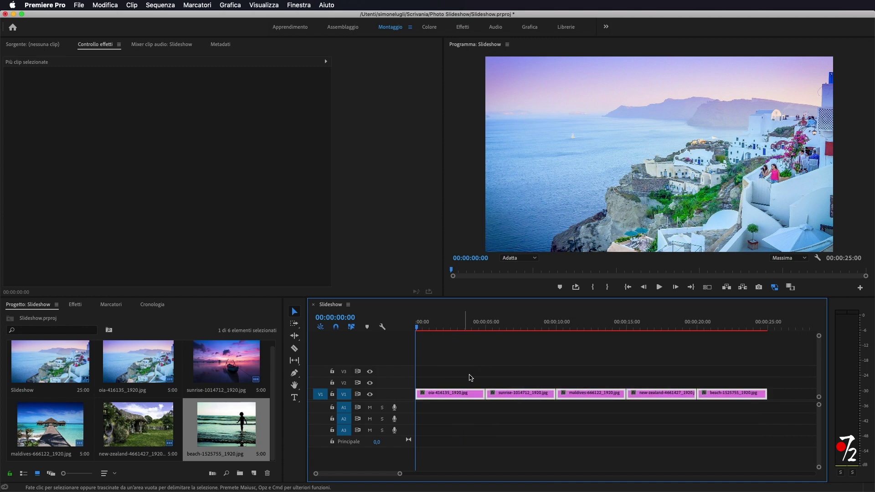
pyautogui.moveTo(463, 392); pyautogui.dragTo(463, 383)
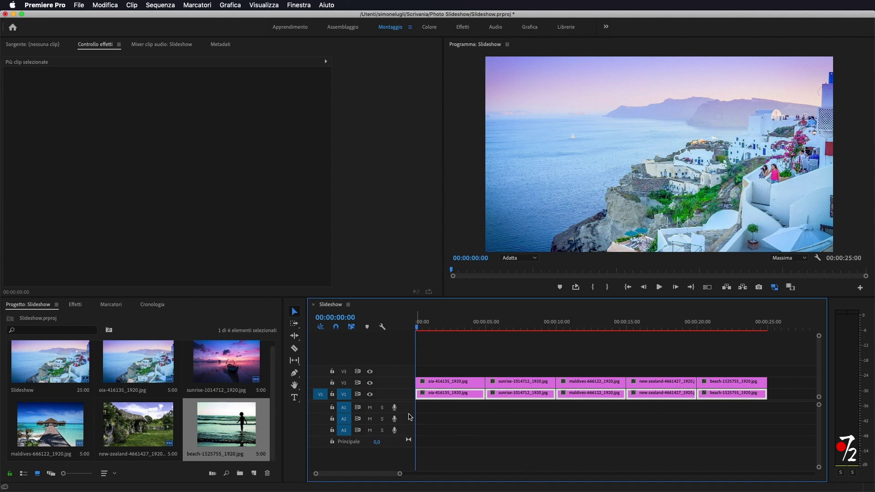
pyautogui.click(372, 384)
# Step: Search the effects for "sfocatura" and apply Sfocatura gaussiana to the oia clip on V1
pyautogui.click(75, 304)
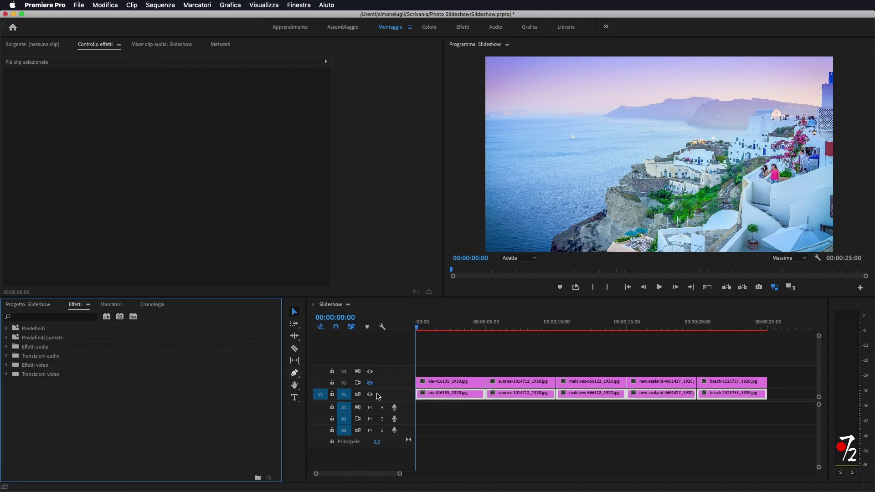
pyautogui.click(446, 396)
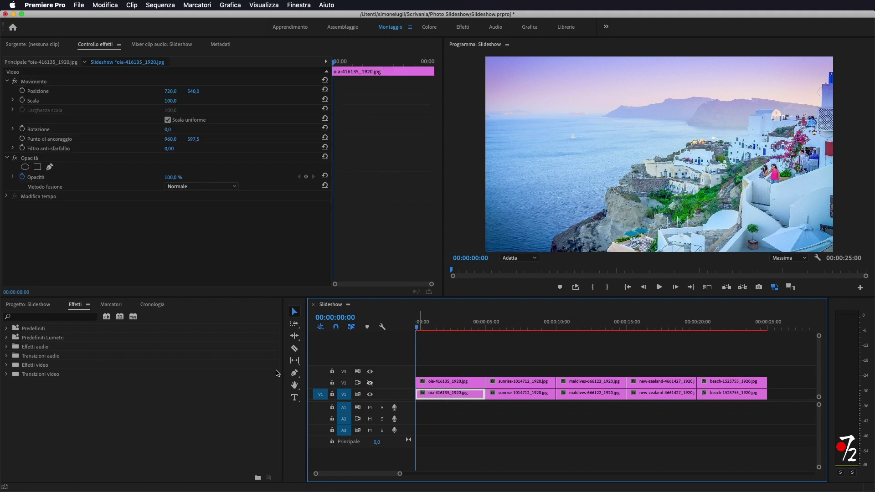
pyautogui.click(50, 319)
pyautogui.write('sfocatura')
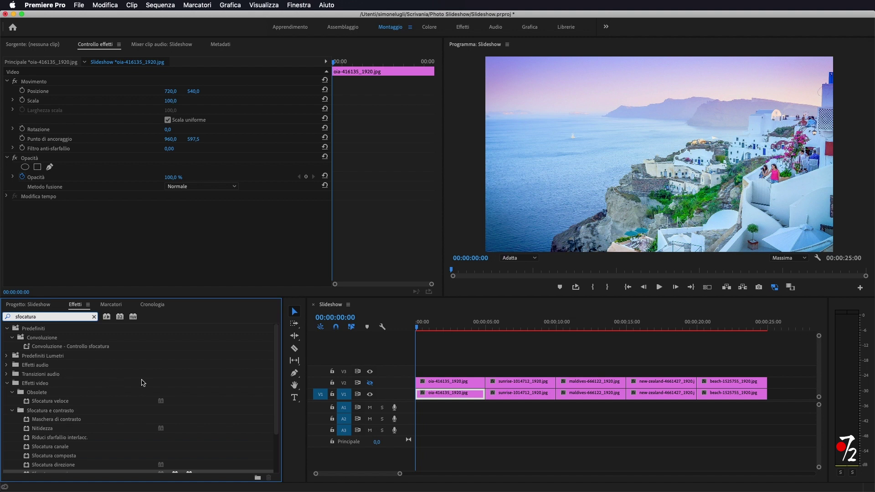
pyautogui.scroll(-2, 141, 380)
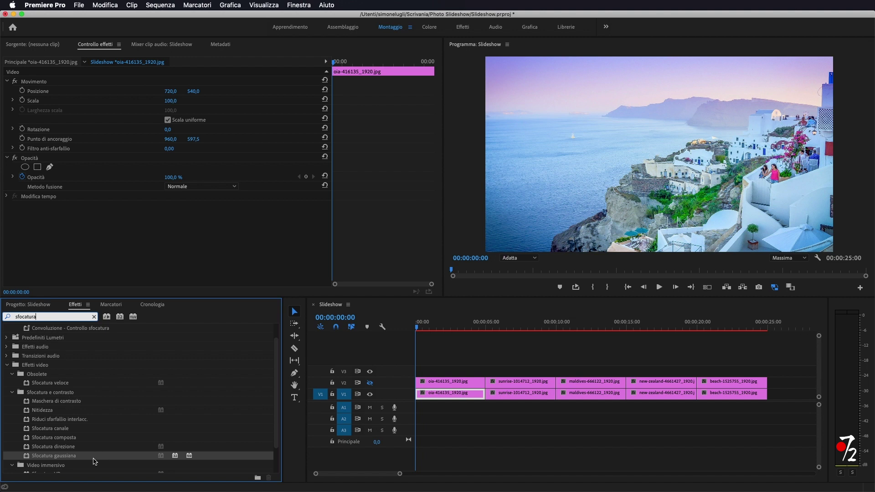
pyautogui.moveTo(70, 461); pyautogui.dragTo(443, 396)
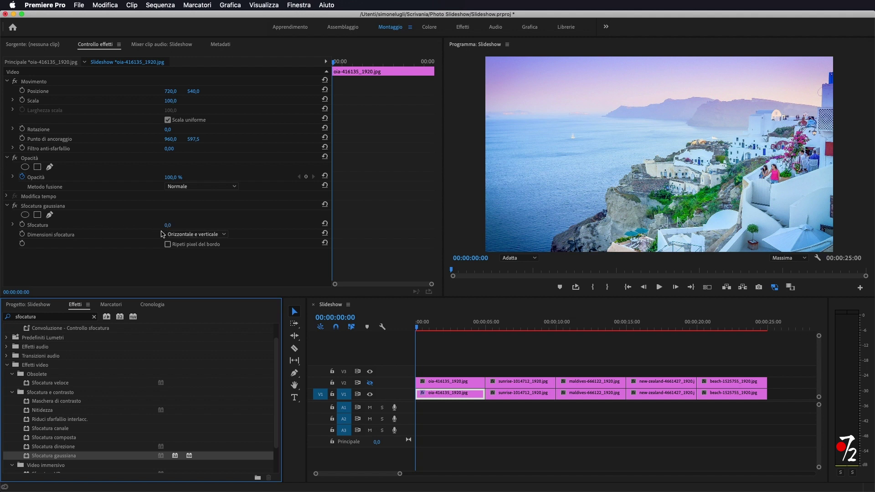
# Step: Set the Sfocatura gaussiana amount on the oia V1 clip to 75 and enable Ripeti pixel del bordo
pyautogui.click(169, 225)
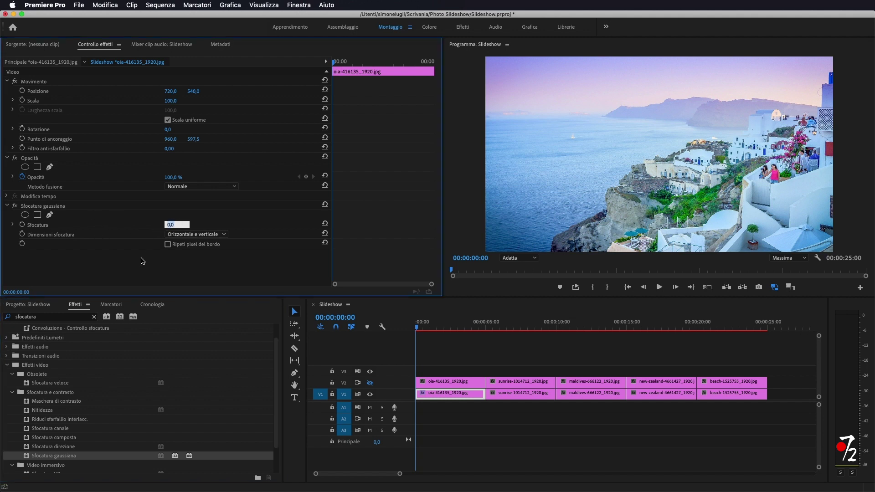
pyautogui.write('7')
pyautogui.press('Return')
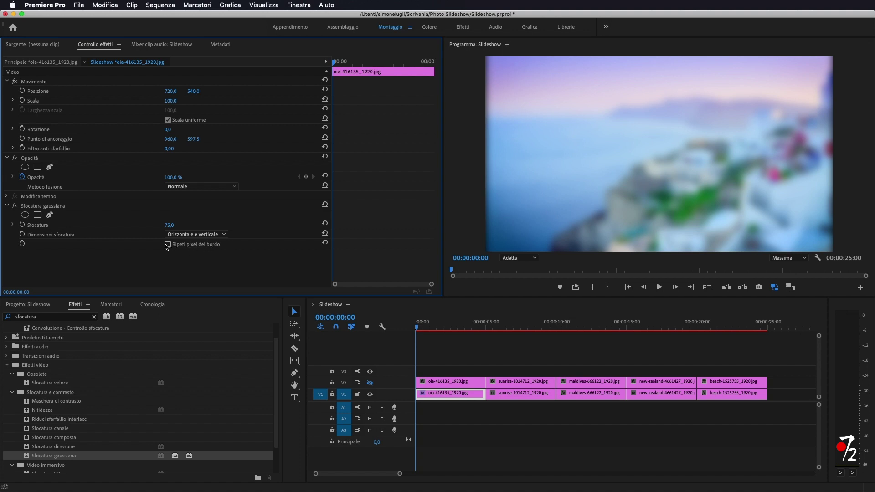
pyautogui.click(167, 244)
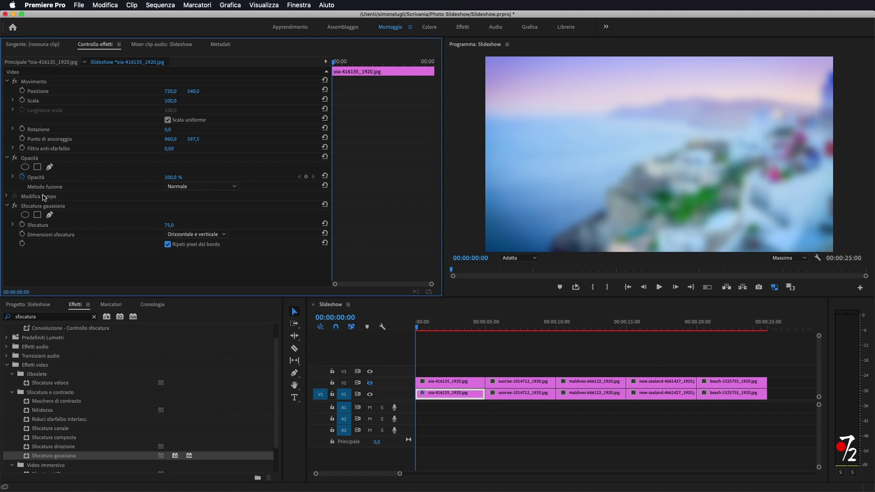
# Step: Copy the Sfocatura gaussiana effect from the oia V1 clip to the other four V1 clips and review the blurred photos
pyautogui.click(41, 207)
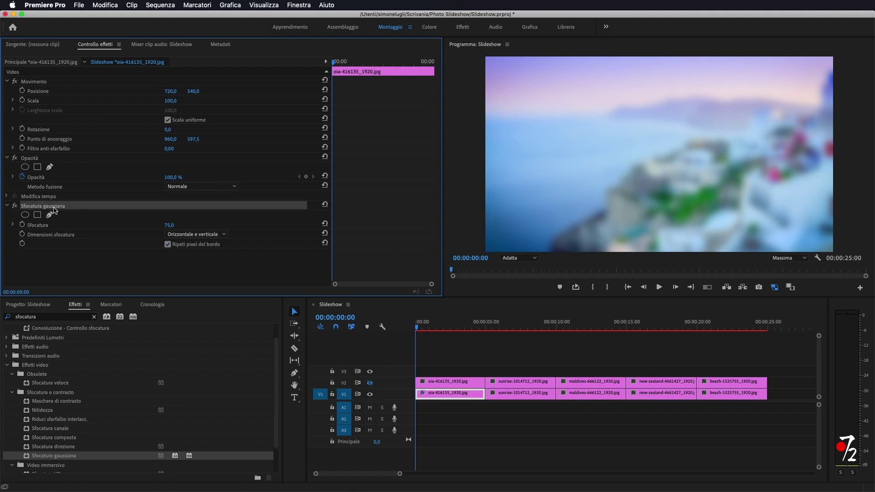
pyautogui.click(727, 430)
pyautogui.moveTo(757, 417); pyautogui.dragTo(529, 395)
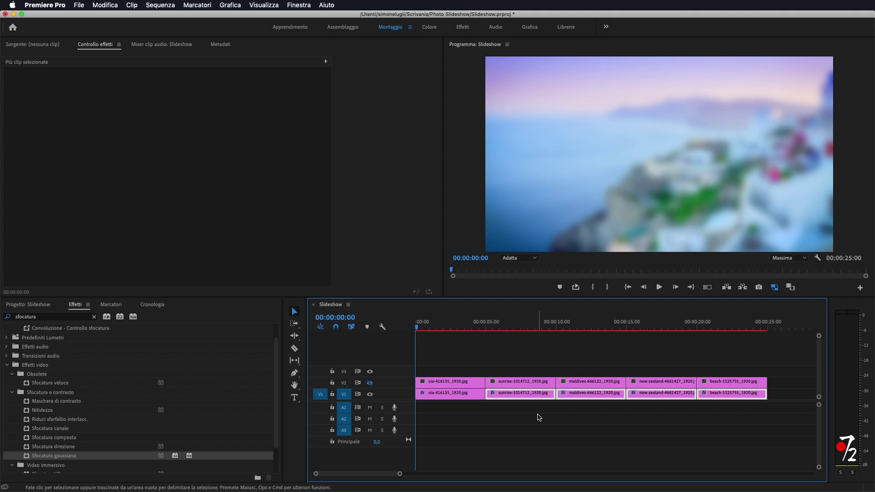
pyautogui.click(514, 325)
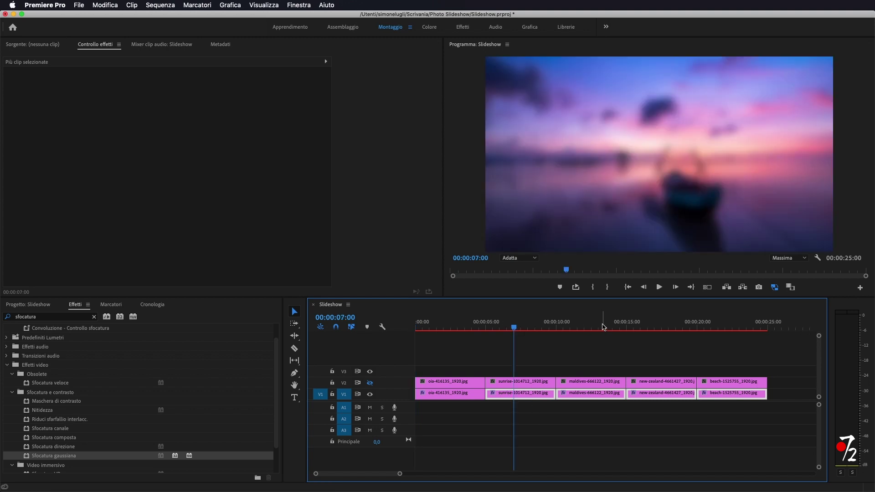
pyautogui.click(602, 325)
pyautogui.click(664, 327)
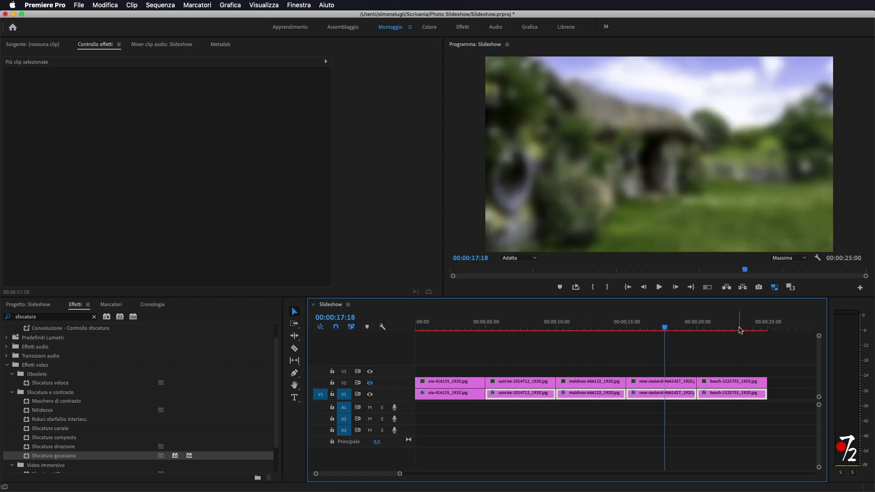
pyautogui.click(737, 327)
pyautogui.moveTo(738, 328); pyautogui.dragTo(420, 356)
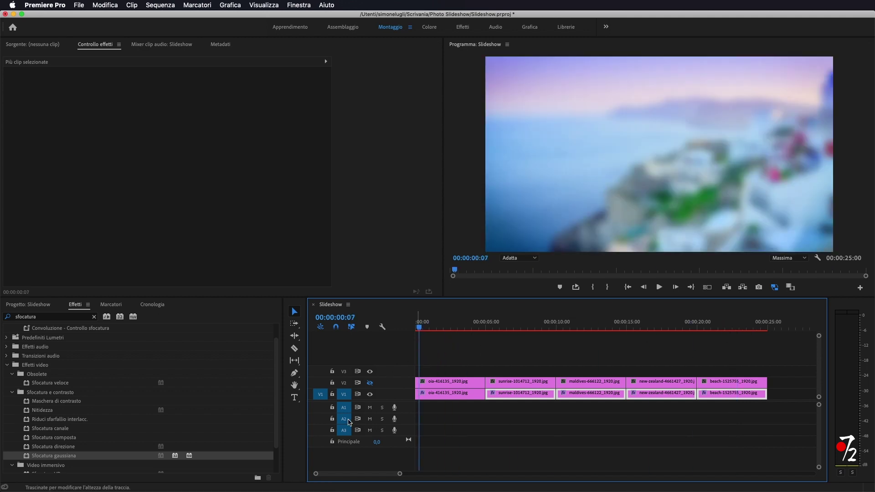
# Step: Turn track V2's output back on and set the Scala of the oia clip on V2 to 65
pyautogui.click(443, 382)
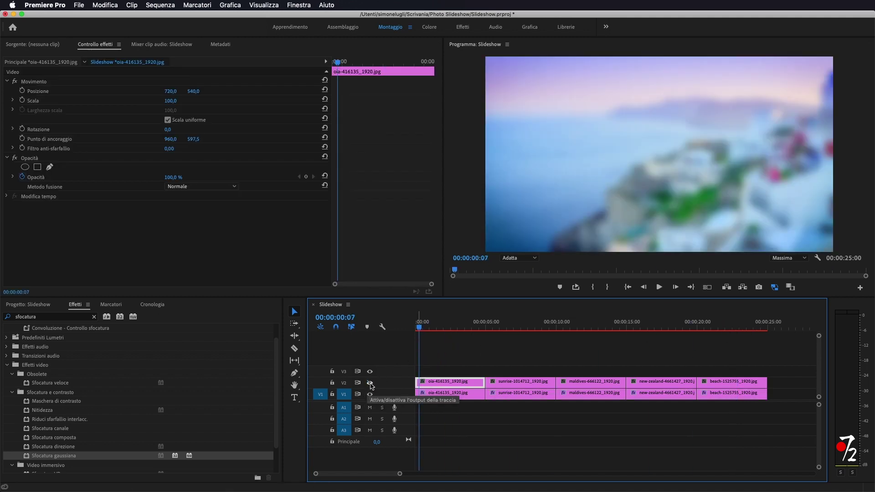
pyautogui.click(369, 383)
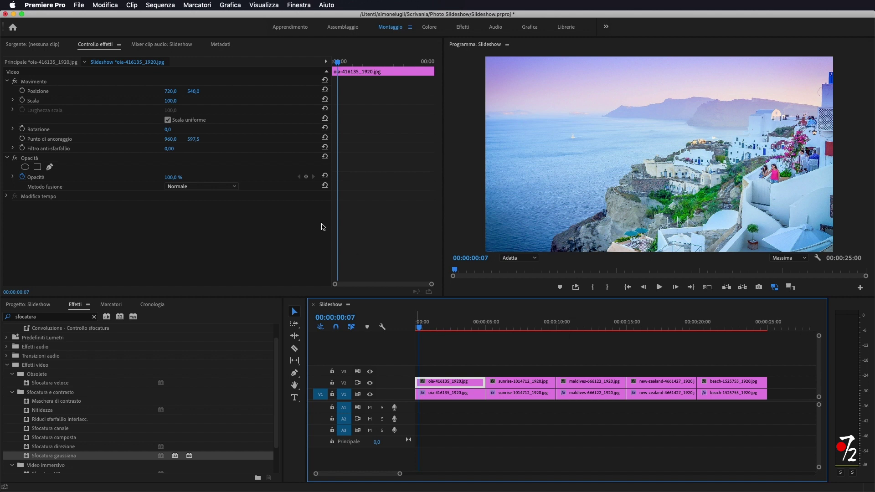
pyautogui.click(164, 106)
pyautogui.moveTo(169, 101); pyautogui.dragTo(154, 101)
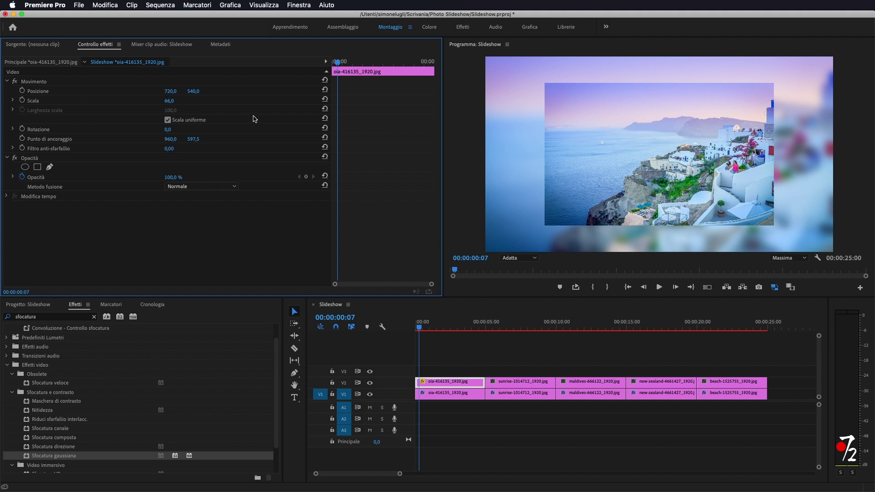
pyautogui.click(171, 101)
pyautogui.write('65')
pyautogui.press('Return')
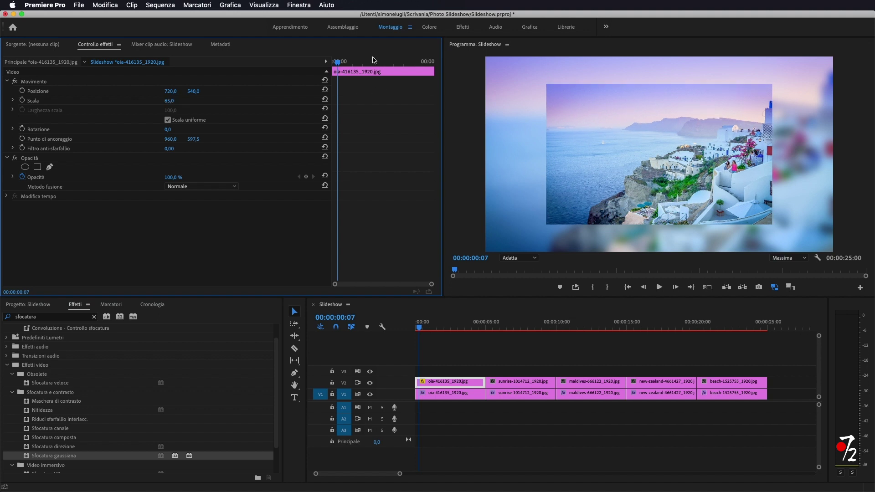
# Step: Animate the oia V2 clip's Scala with keyframes of 65 at its first frame and 75 at 00:00:04:24
pyautogui.moveTo(337, 63); pyautogui.dragTo(330, 65)
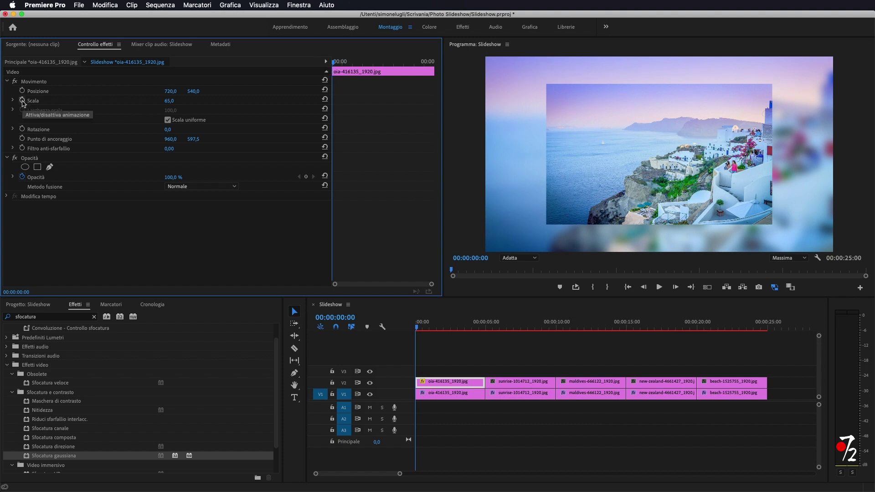
pyautogui.click(22, 100)
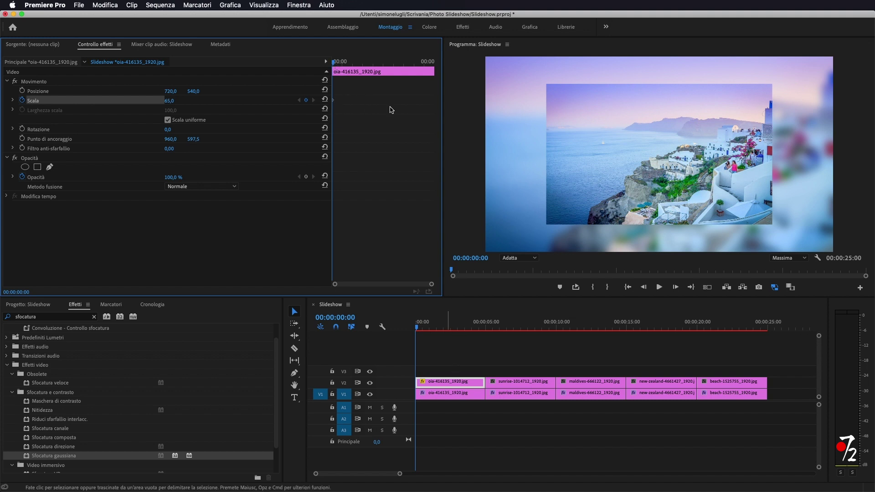
pyautogui.moveTo(334, 63); pyautogui.dragTo(432, 75)
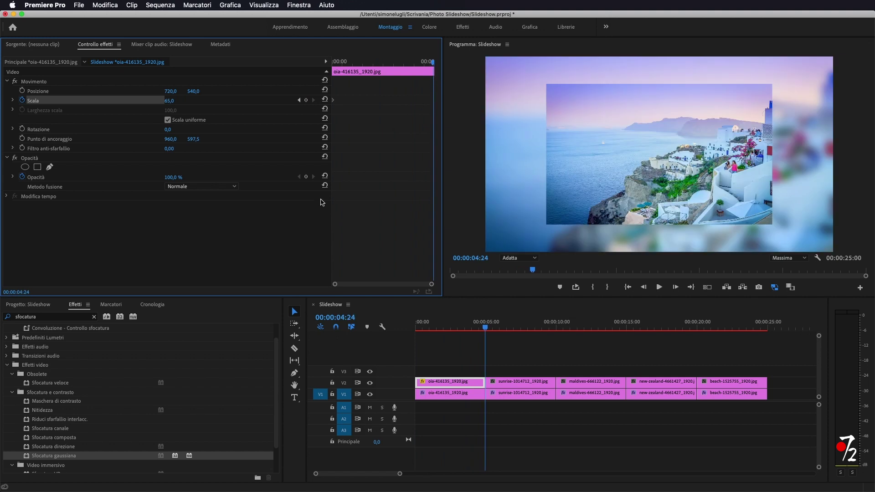
pyautogui.click(169, 101)
pyautogui.write('7')
pyautogui.press('Return')
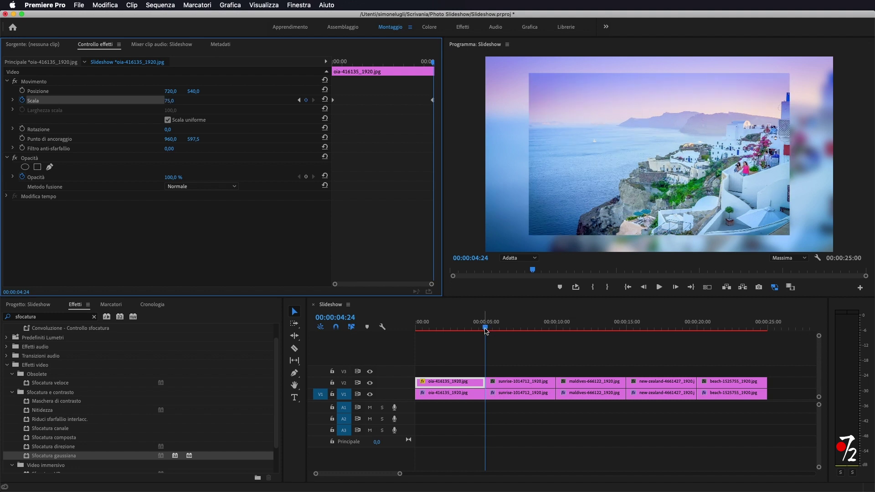
# Step: Apply Ingresso graduale to the oia V2 clip's first Scala keyframe and Uscita graduale to its last one
pyautogui.moveTo(486, 328); pyautogui.dragTo(341, 79)
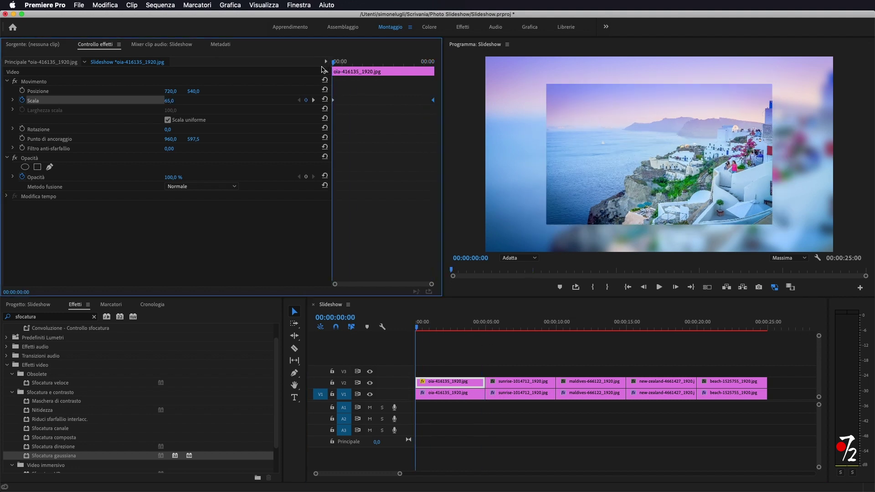
pyautogui.click(333, 100)
pyautogui.rightClick(334, 104)
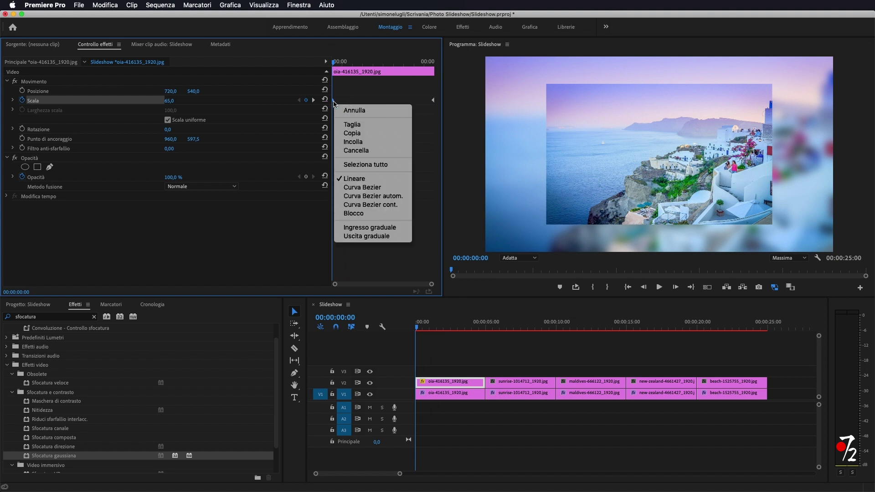
pyautogui.click(356, 228)
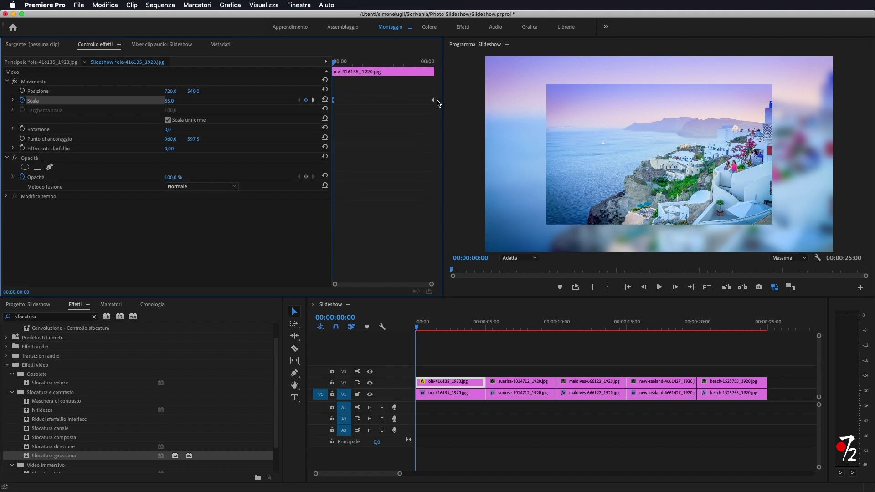
pyautogui.click(433, 100)
pyautogui.rightClick(433, 101)
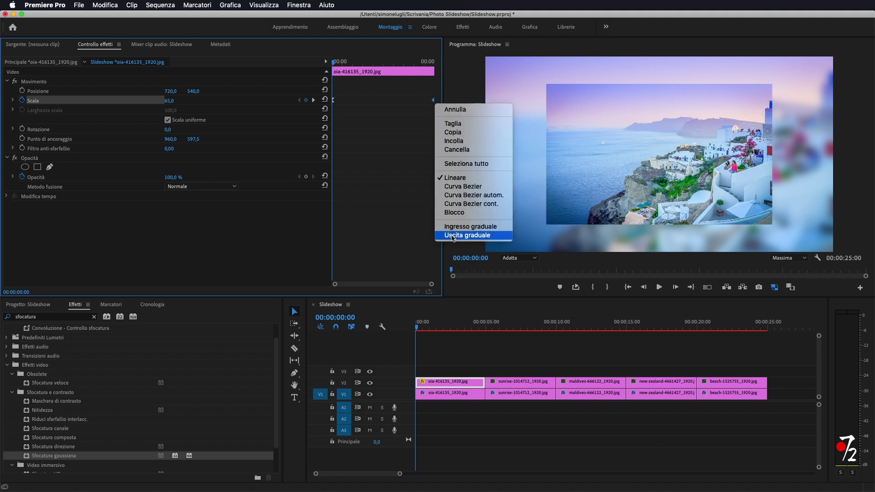
pyautogui.click(462, 235)
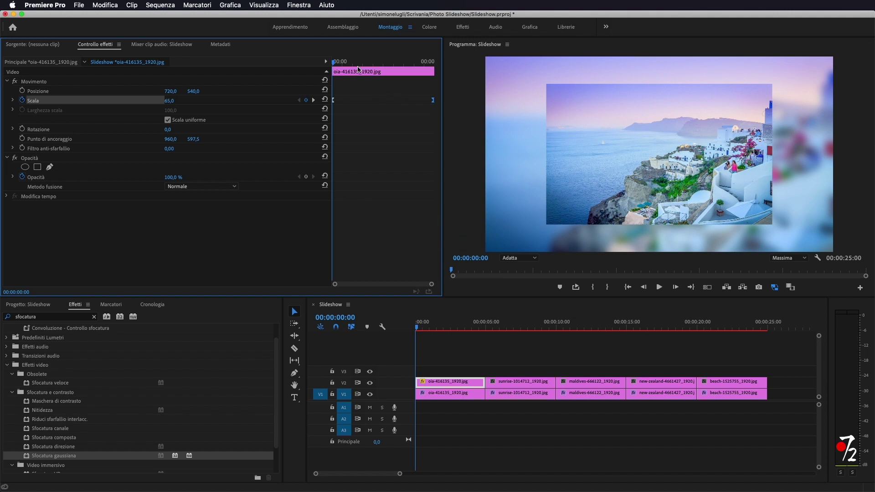
pyautogui.click(340, 63)
pyautogui.moveTo(335, 64)
pyautogui.mouseDown()
pyautogui.moveTo(350, 62)
pyautogui.moveTo(329, 68)
pyautogui.mouseUp()
# Step: Set the Scala of the sunrise clip on V2 to 65
pyautogui.click(512, 328)
pyautogui.click(520, 382)
pyautogui.click(324, 58)
pyautogui.moveTo(170, 101); pyautogui.dragTo(151, 101)
pyautogui.click(172, 100)
pyautogui.write('6')
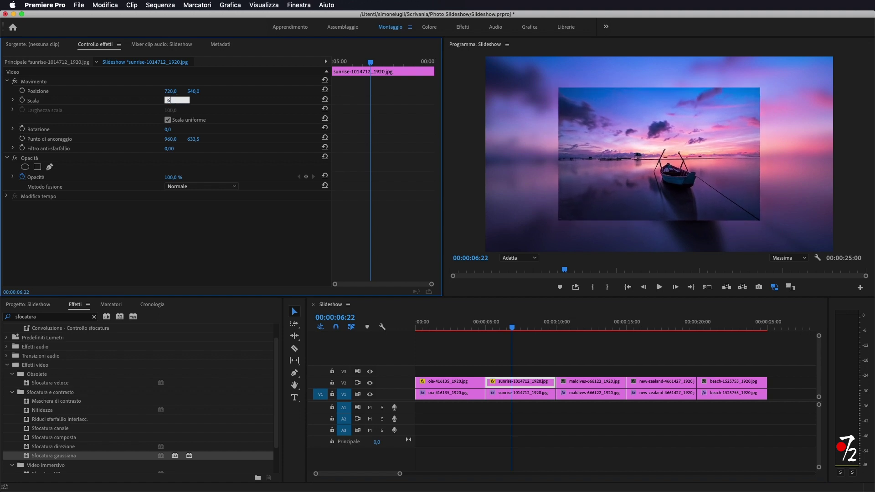
pyautogui.write('5')
pyautogui.press('Return')
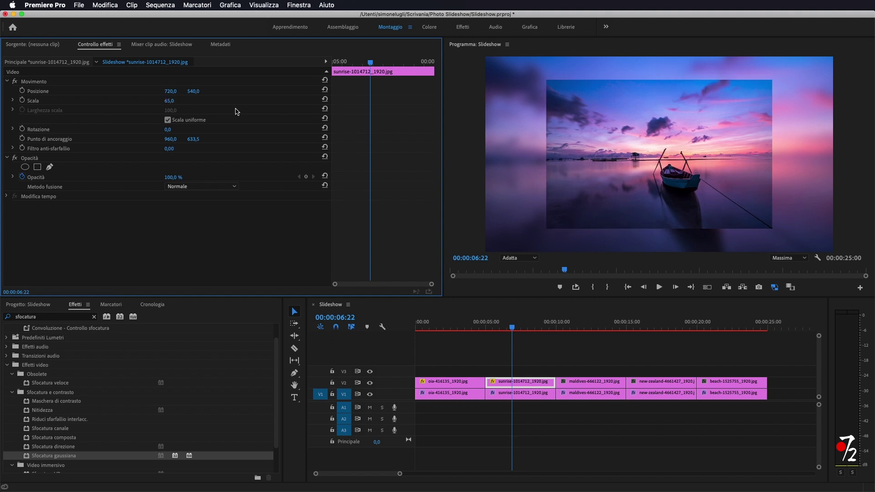
# Step: Animate the sunrise V2 clip's Scala with keyframes of 65 at 00:00:05:00 and 75 at 00:00:09:24
pyautogui.moveTo(370, 63); pyautogui.dragTo(321, 73)
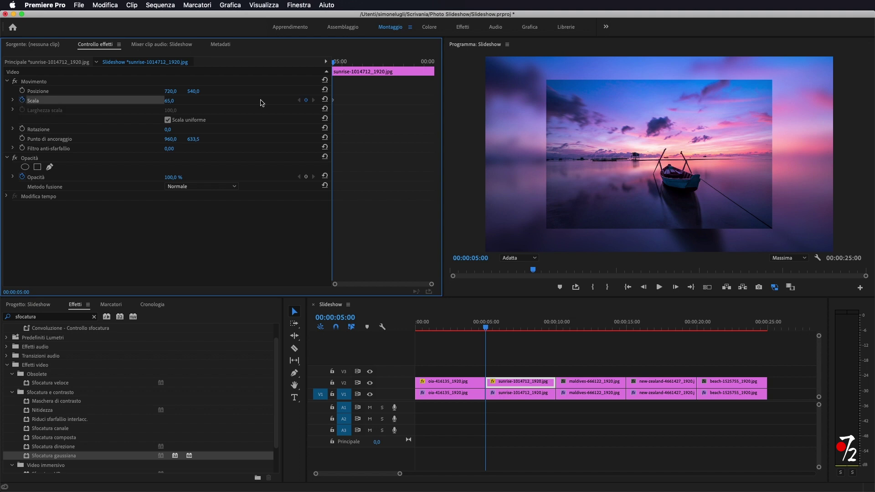
pyautogui.moveTo(415, 64); pyautogui.dragTo(448, 70)
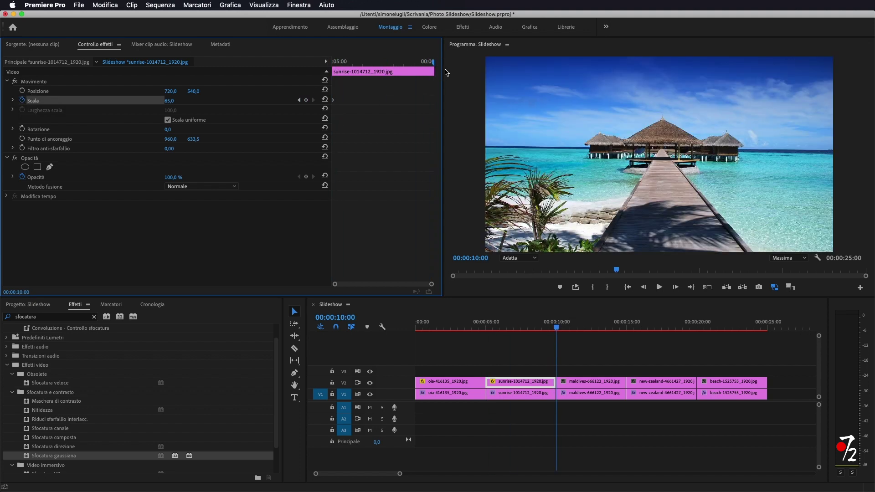
pyautogui.press('Left')
pyautogui.click(169, 101)
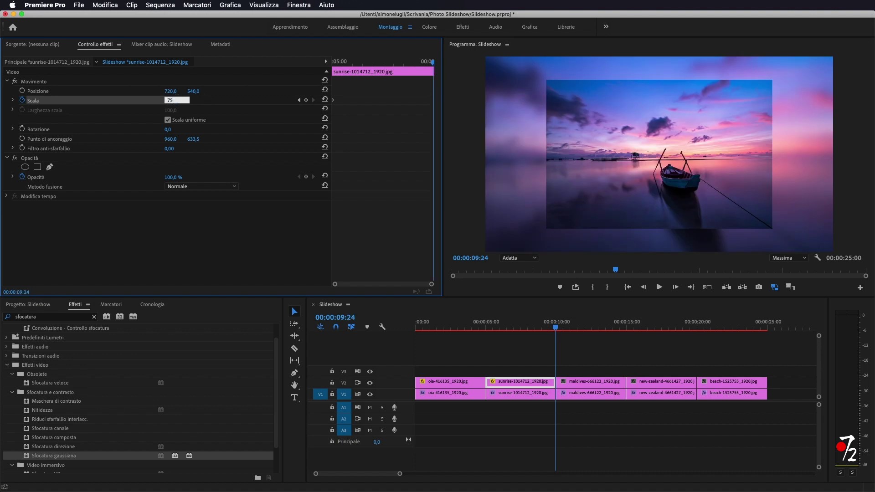
pyautogui.press('Return')
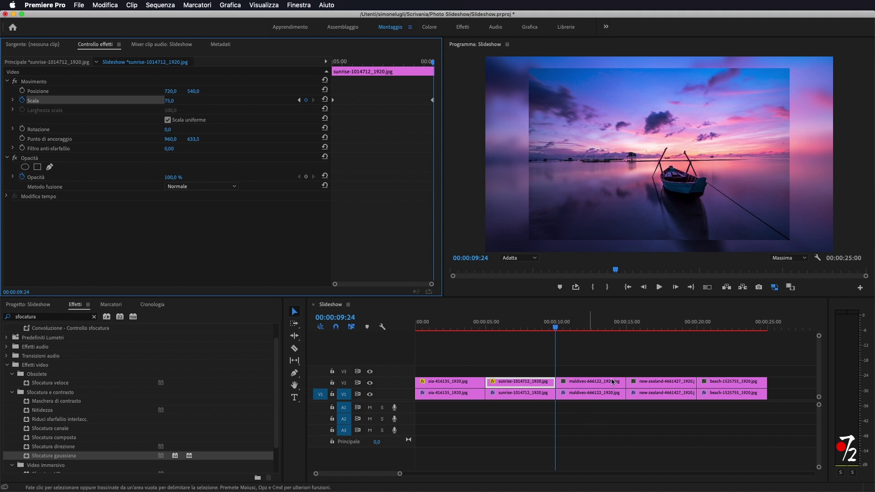
# Step: Animate the maldives V2 clip's Scala between its first and last frames, with a value of 75 at the last frame
pyautogui.click(587, 384)
pyautogui.moveTo(555, 327); pyautogui.dragTo(556, 327)
pyautogui.moveTo(169, 101); pyautogui.dragTo(153, 101)
pyautogui.click(22, 100)
pyautogui.moveTo(333, 62); pyautogui.dragTo(440, 75)
pyautogui.press('Left')
pyautogui.click(169, 100)
pyautogui.write('75')
pyautogui.press('Return')
# Step: Set the new-zealand V2 clip's Scala to 65 at its first frame and 75 at 00:00:19:24
pyautogui.click(653, 382)
pyautogui.moveTo(340, 62); pyautogui.dragTo(323, 64)
pyautogui.write('65')
pyautogui.moveTo(410, 63); pyautogui.dragTo(438, 71)
pyautogui.press('Left')
pyautogui.click(169, 100)
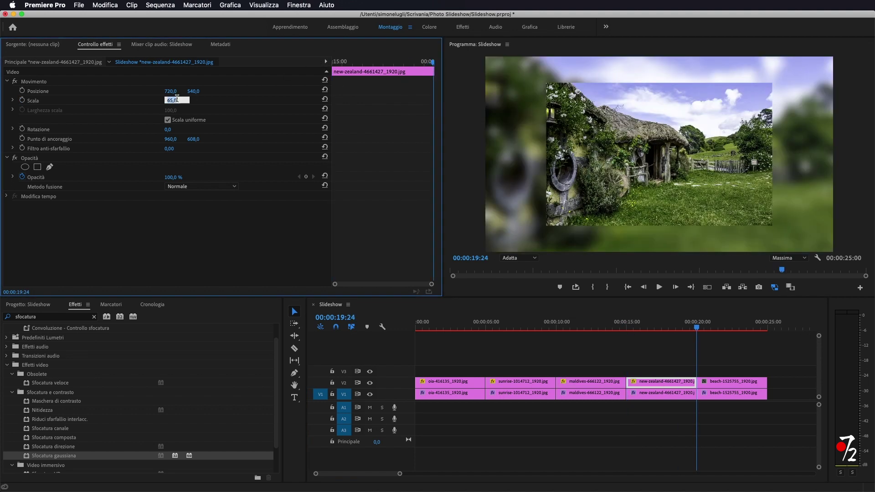
pyautogui.write('75')
# Step: Try to animate the beach V2 clip's Scala from 60 at its start to 70 at its end
pyautogui.click(730, 383)
pyautogui.click(169, 101)
pyautogui.moveTo(337, 62); pyautogui.dragTo(318, 72)
pyautogui.write('60')
pyautogui.click(434, 63)
pyautogui.click(169, 100)
pyautogui.write('70')
# Step: Animate the beach V2 clip's Scala with keyframes of 55 at its first frame and 65 at its last frame
pyautogui.click(169, 100)
pyautogui.write('65')
pyautogui.click(22, 100)
pyautogui.click(170, 100)
pyautogui.write('55')
pyautogui.click(666, 382)
pyautogui.click(433, 63)
pyautogui.click(22, 100)
pyautogui.click(169, 100)
pyautogui.write('65')
pyautogui.press('Return')
# Step: Search the effects for ombra and apply Ombra radiale to the oia clip on V2
pyautogui.click(522, 383)
pyautogui.press('Home')
pyautogui.click(450, 382)
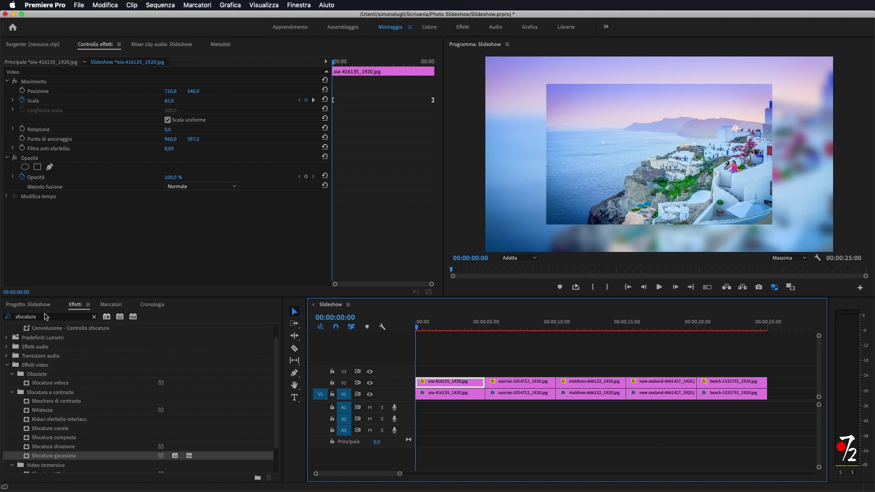
pyautogui.click(46, 316)
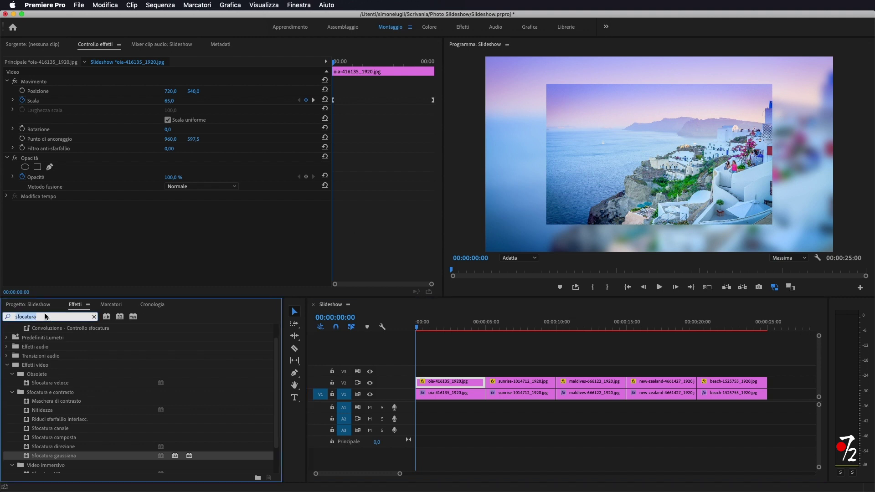
pyautogui.press('BackSpace')
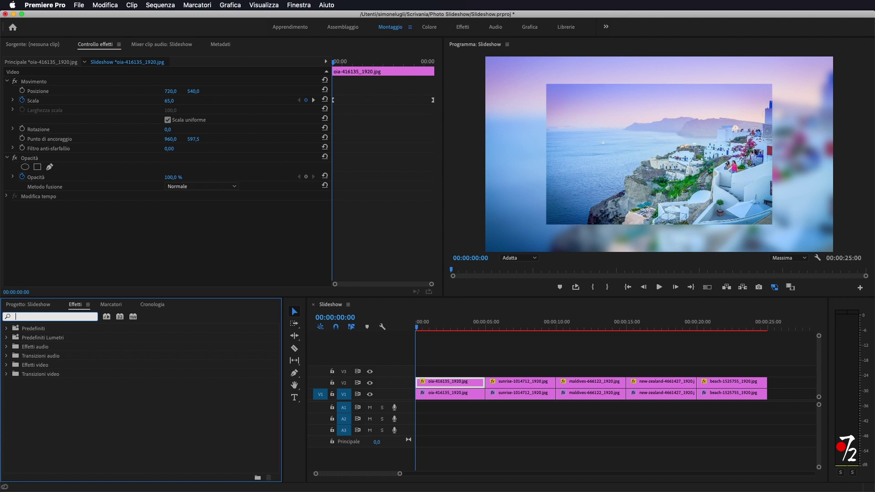
pyautogui.write('ombra')
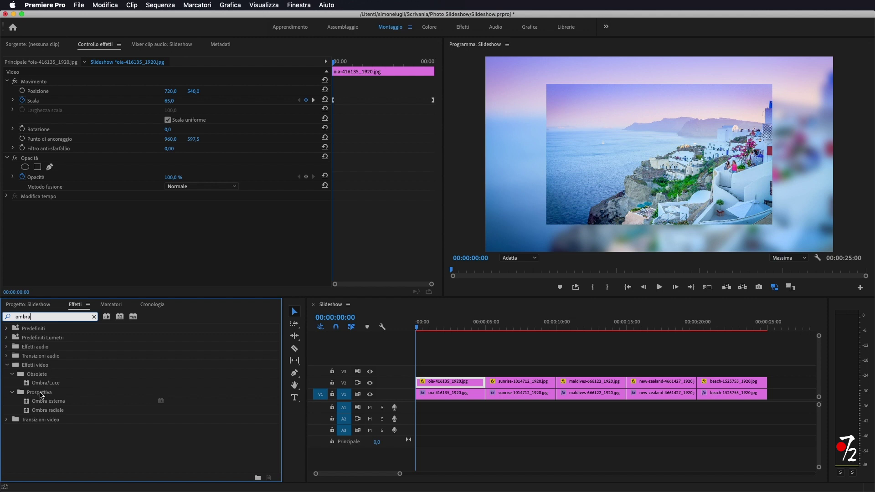
pyautogui.moveTo(40, 415); pyautogui.dragTo(440, 387)
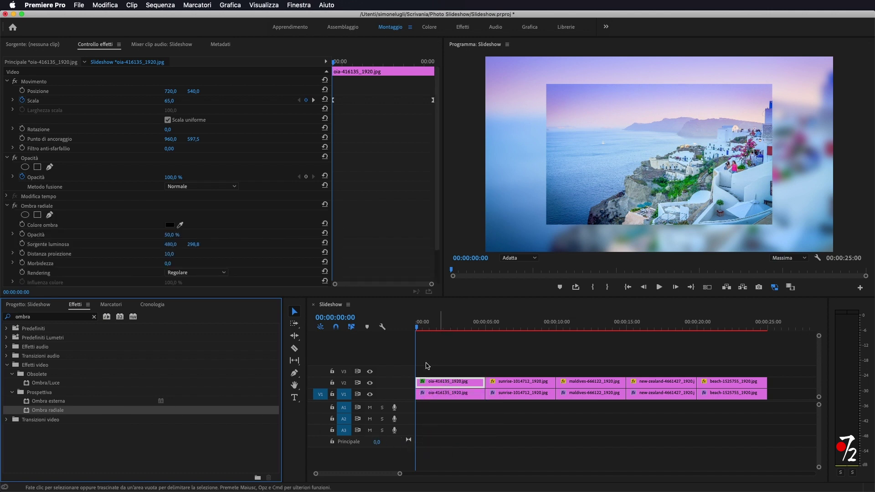
# Step: Enable Ridimensiona livello for the oia clip's Ombra radiale and set its Colore ombra to white
pyautogui.scroll(-3, 226, 214)
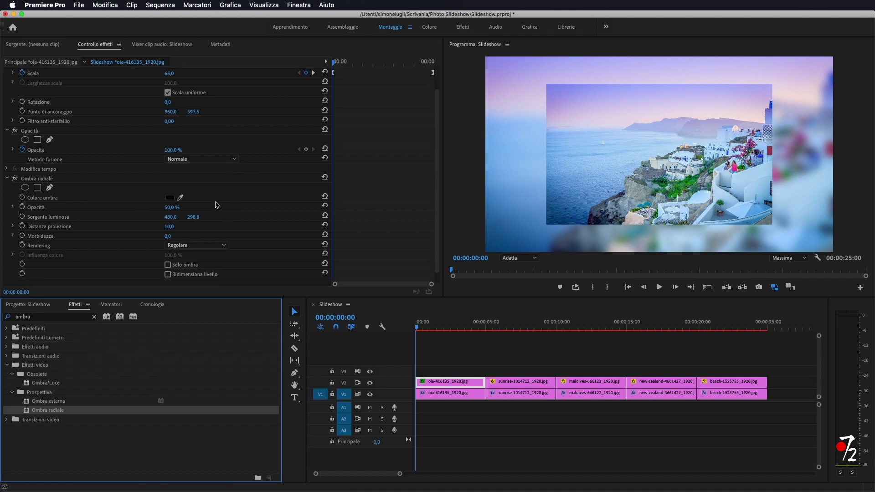
pyautogui.click(168, 274)
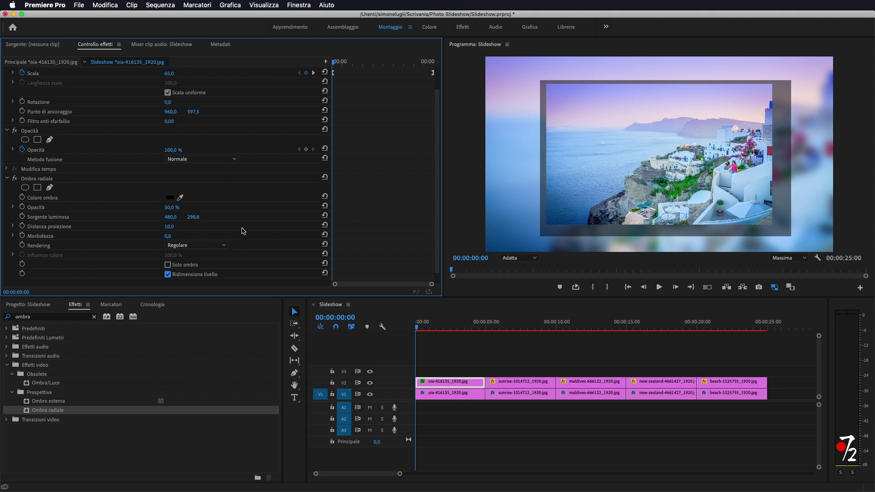
pyautogui.click(170, 199)
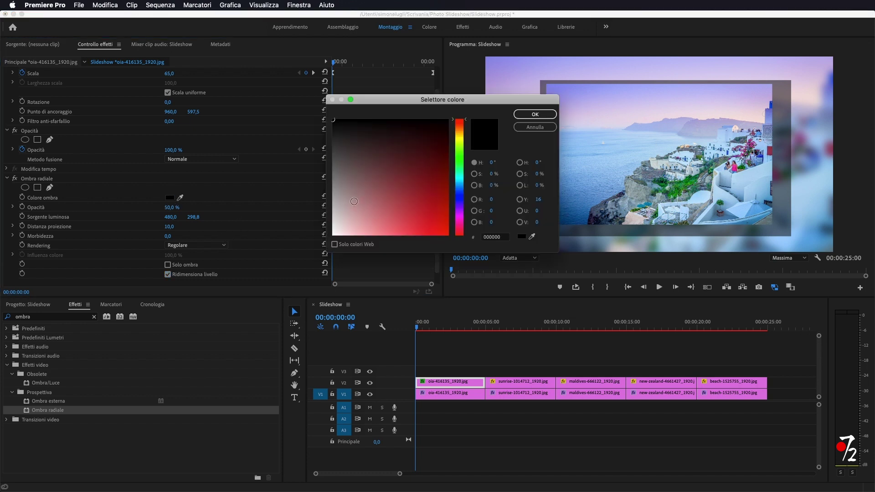
pyautogui.moveTo(354, 201); pyautogui.dragTo(316, 251)
pyautogui.click(535, 114)
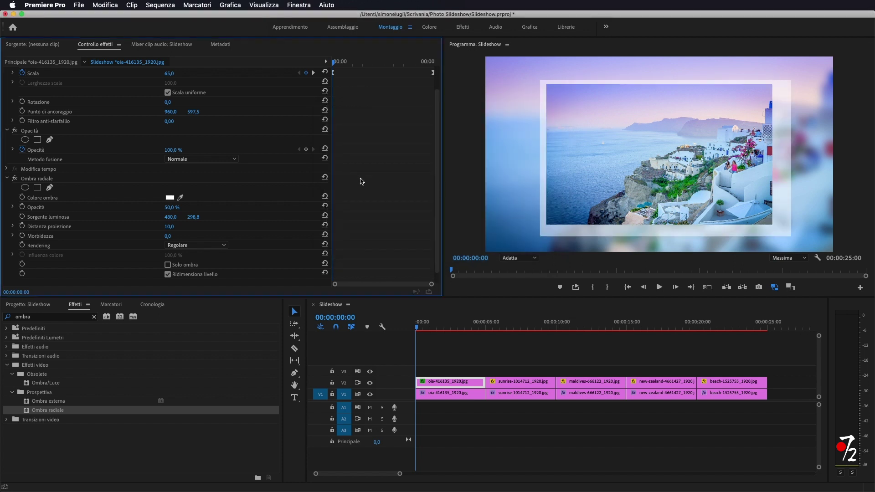
# Step: Set the oia clip's Ombra radiale Opacità to 100% and Distanza proiezione to 4
pyautogui.click(170, 208)
pyautogui.write('100')
pyautogui.press('Return')
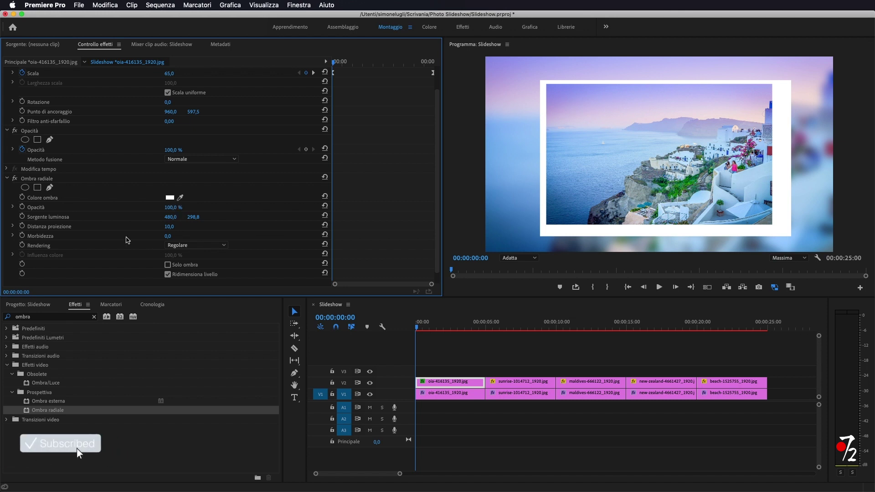
pyautogui.click(169, 228)
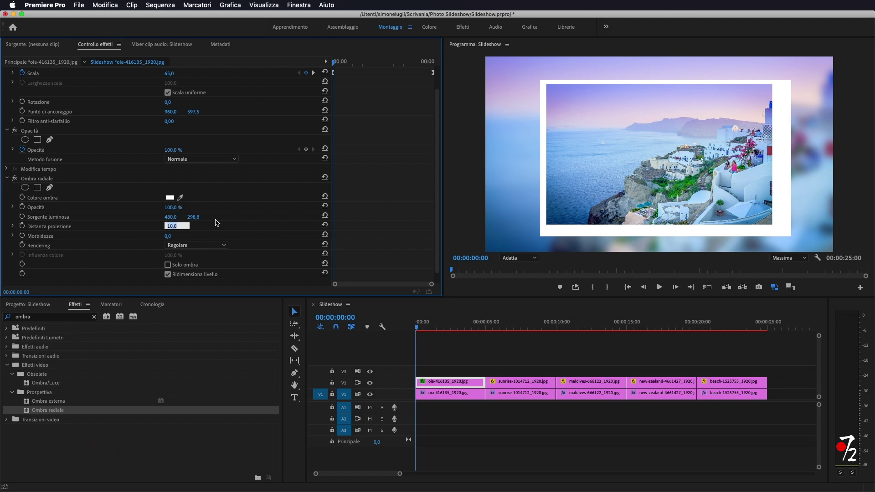
pyautogui.write('4')
pyautogui.press('Return')
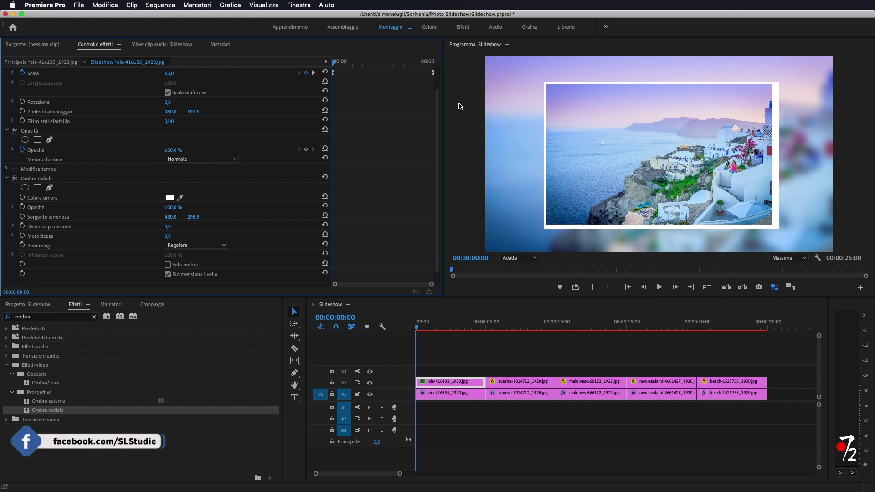
# Step: Even out the white border by setting Ombra radiale's Sorgente luminosa to 771,0 and 533,8
pyautogui.moveTo(170, 217); pyautogui.dragTo(239, 217)
pyautogui.click(174, 215)
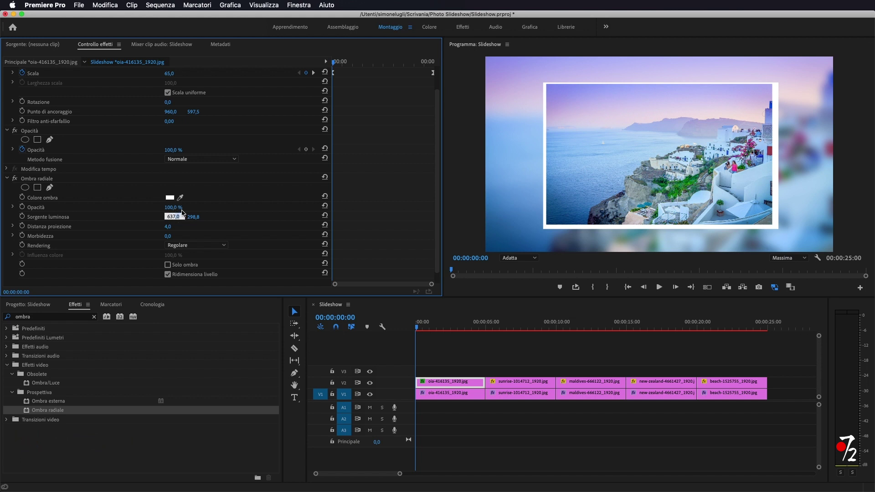
pyautogui.click(253, 202)
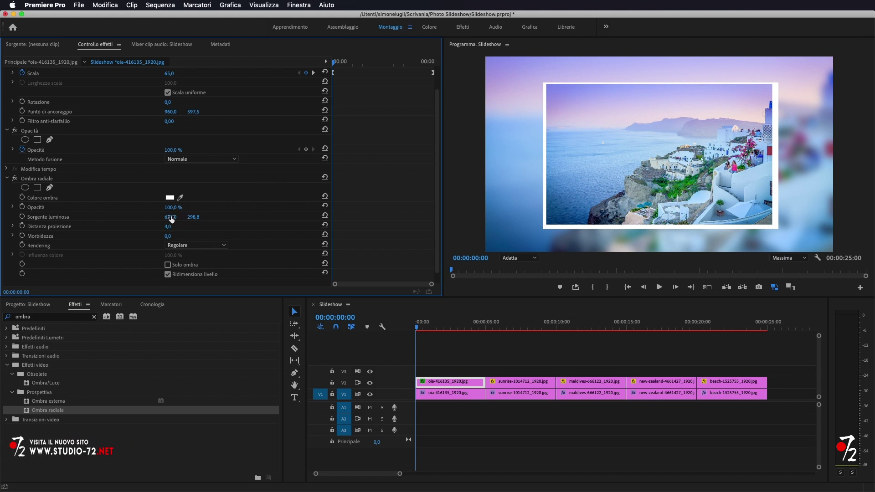
pyautogui.moveTo(177, 217); pyautogui.dragTo(300, 217)
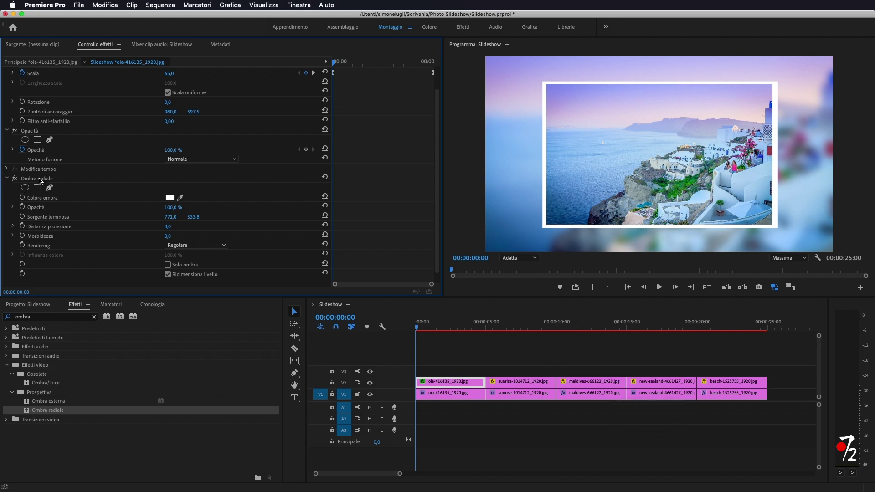
# Step: Copy the oia clip's Ombra radiale to the sunrise, maldives, new-zealand and beach clips on V2, and check their frames
pyautogui.click(40, 181)
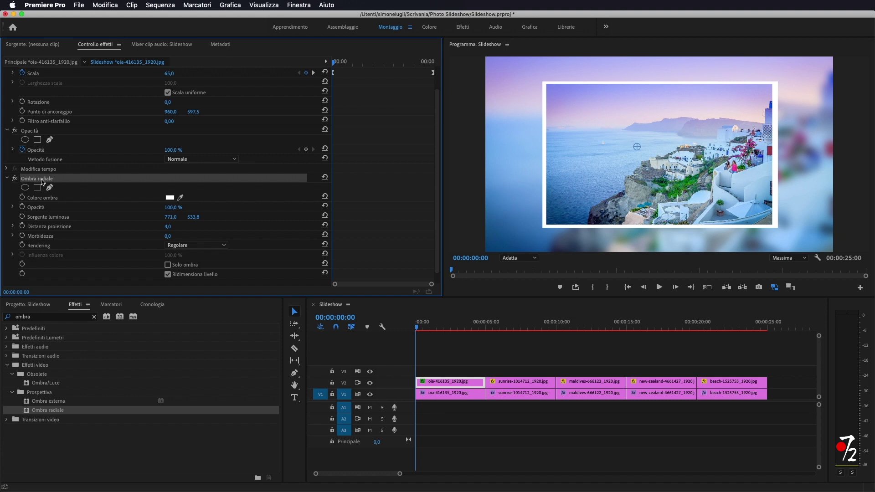
pyautogui.moveTo(499, 362); pyautogui.dragTo(752, 382)
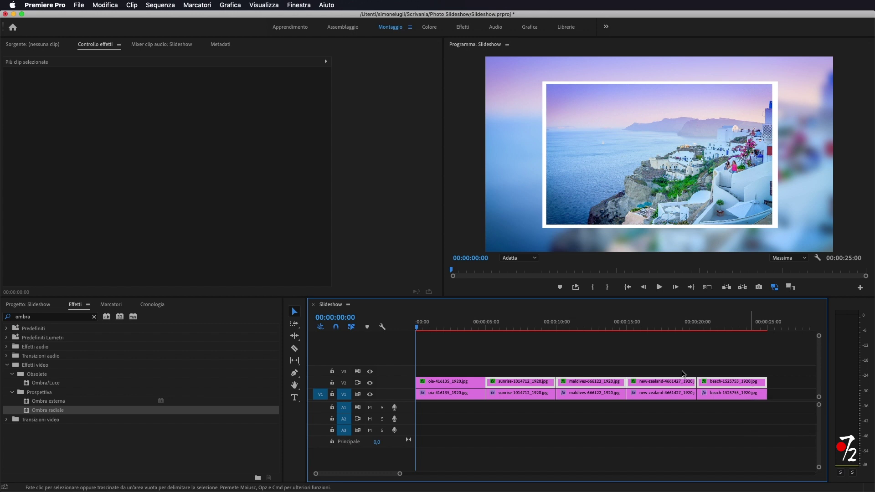
pyautogui.click(519, 326)
pyautogui.click(583, 325)
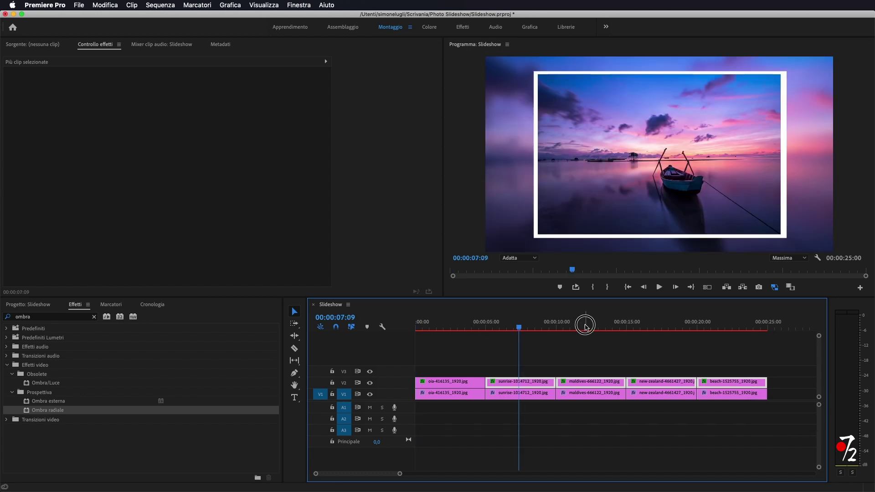
pyautogui.click(666, 327)
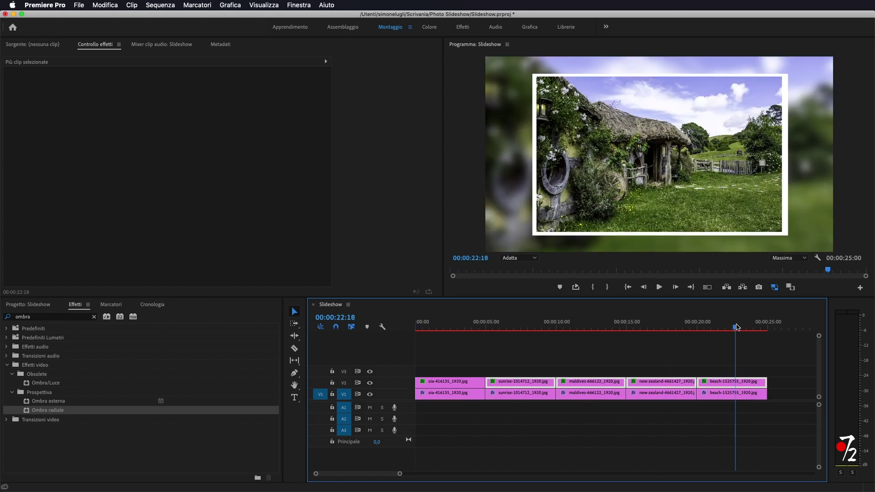
pyautogui.click(735, 327)
# Step: Apply the Ombra esterna effect to the oia clip on V2
pyautogui.click(446, 384)
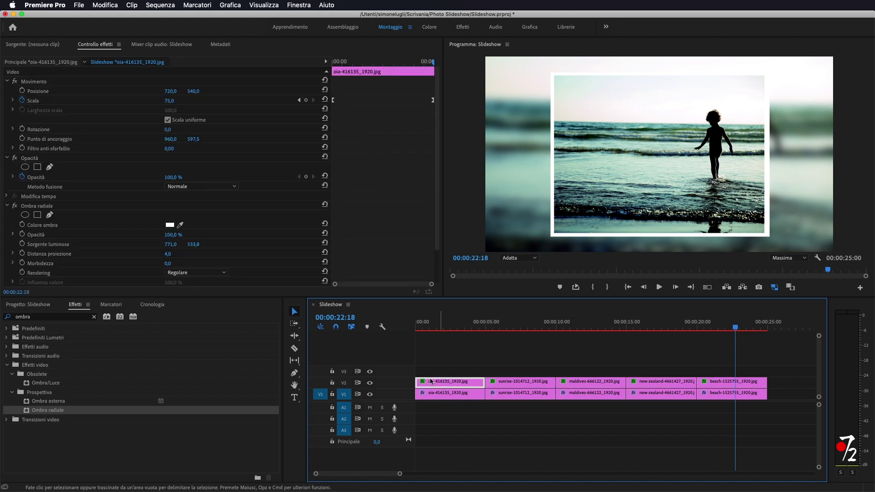
pyautogui.click(440, 324)
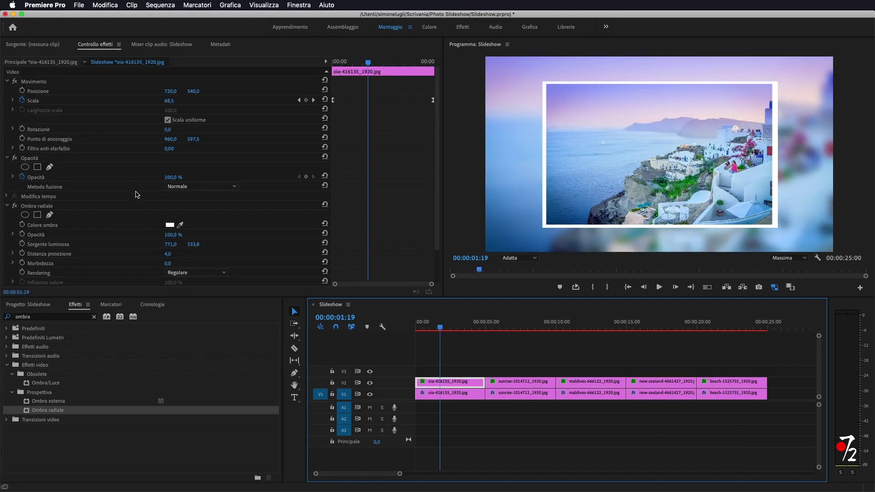
pyautogui.scroll(-2, 142, 196)
pyautogui.moveTo(55, 403); pyautogui.dragTo(457, 382)
pyautogui.scroll(-4, 189, 208)
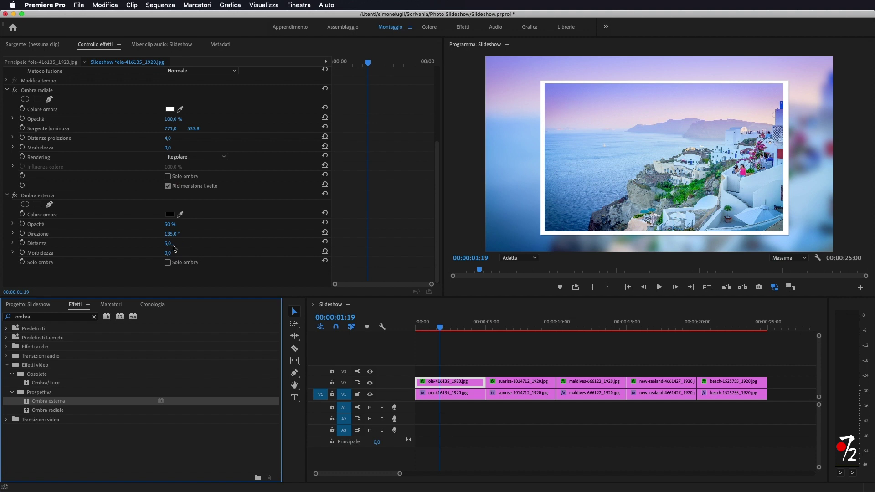
# Step: Set the oia clip's Ombra esterna Distanza to 20 and Morbidezza to 100
pyautogui.click(168, 244)
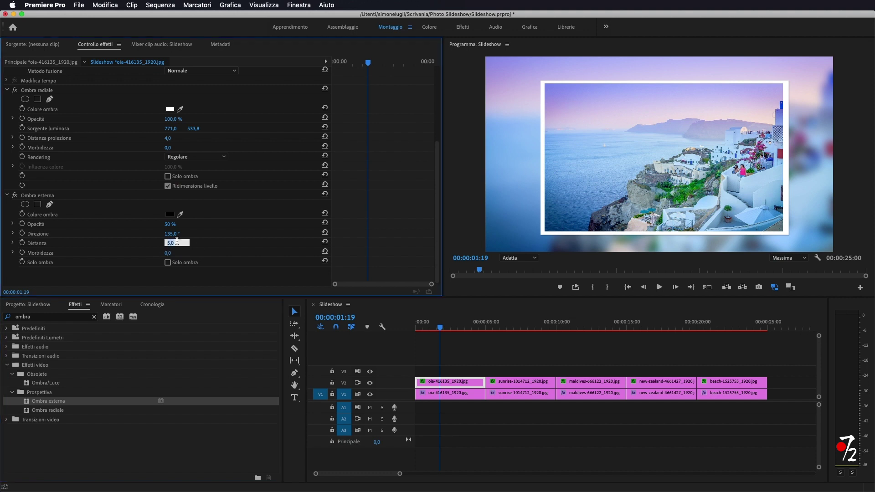
pyautogui.write('20')
pyautogui.press('Return')
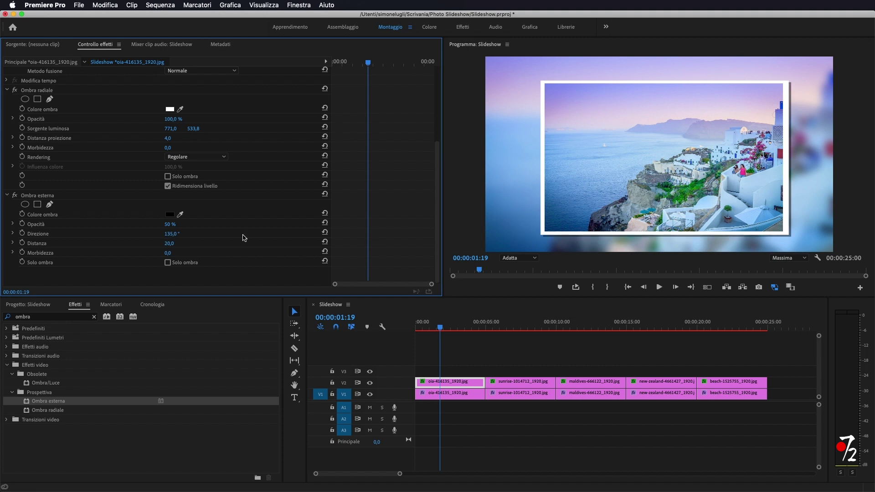
pyautogui.click(168, 253)
pyautogui.write('100')
pyautogui.press('Return')
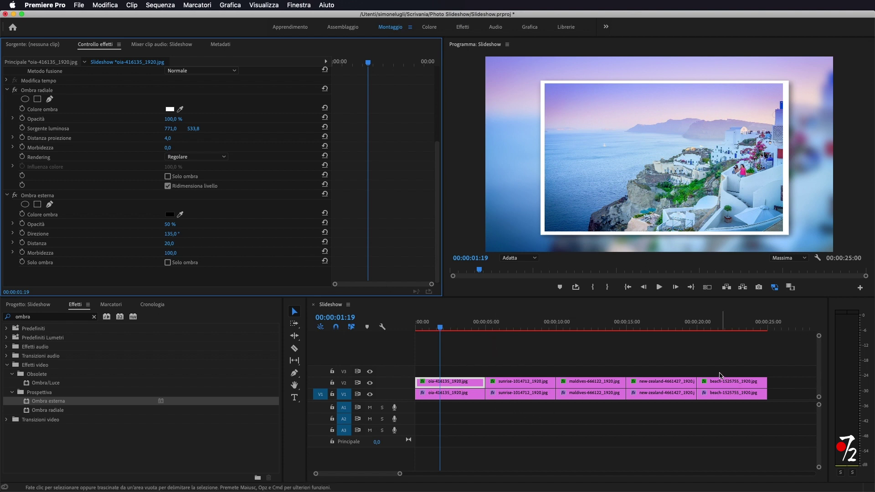
# Step: Copy the oia clip's Ombra esterna to the other four clips on V2 and check their frames
pyautogui.click(34, 197)
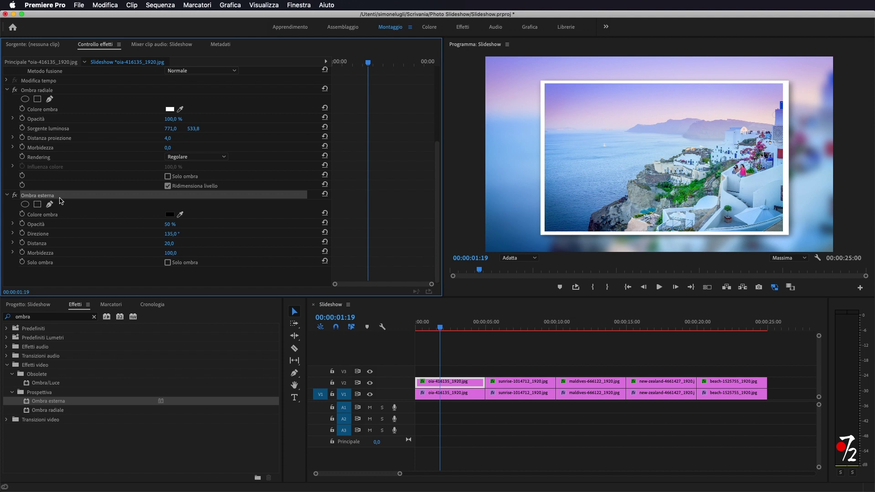
pyautogui.moveTo(527, 361); pyautogui.dragTo(753, 385)
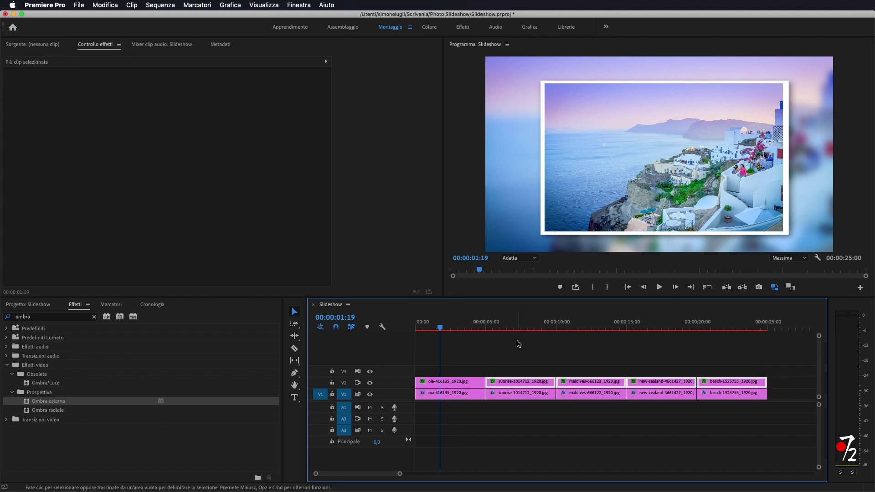
pyautogui.click(517, 327)
pyautogui.click(601, 327)
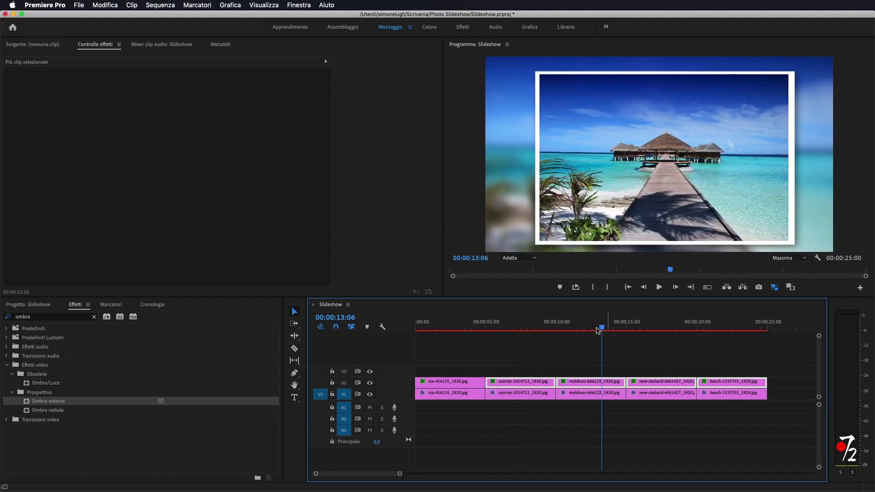
# Step: Render the sequence, play the slideshow from its start, and return the playhead to 00:00:00:00
pyautogui.moveTo(601, 327); pyautogui.dragTo(395, 350)
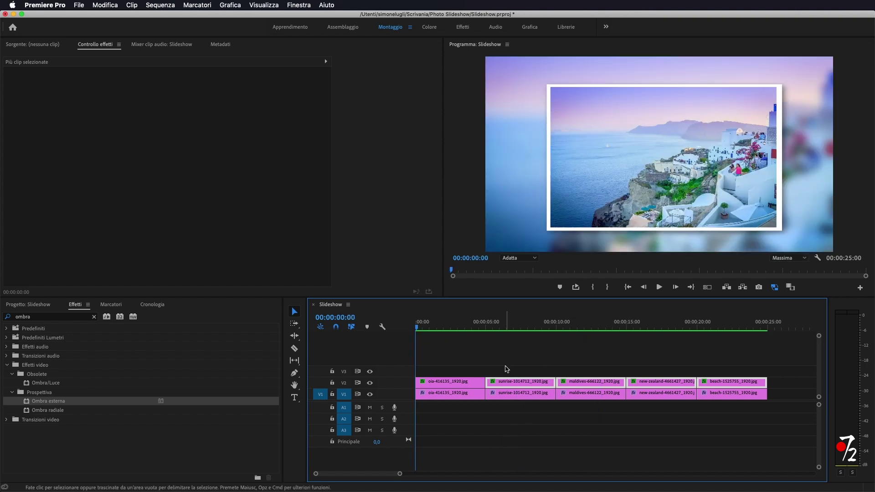
pyautogui.press('space')
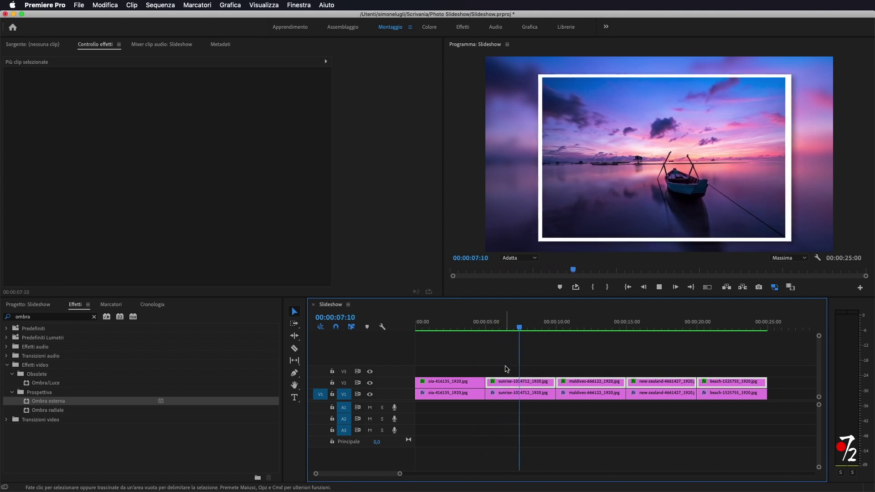
pyautogui.press('space')
pyautogui.moveTo(528, 327); pyautogui.dragTo(406, 333)
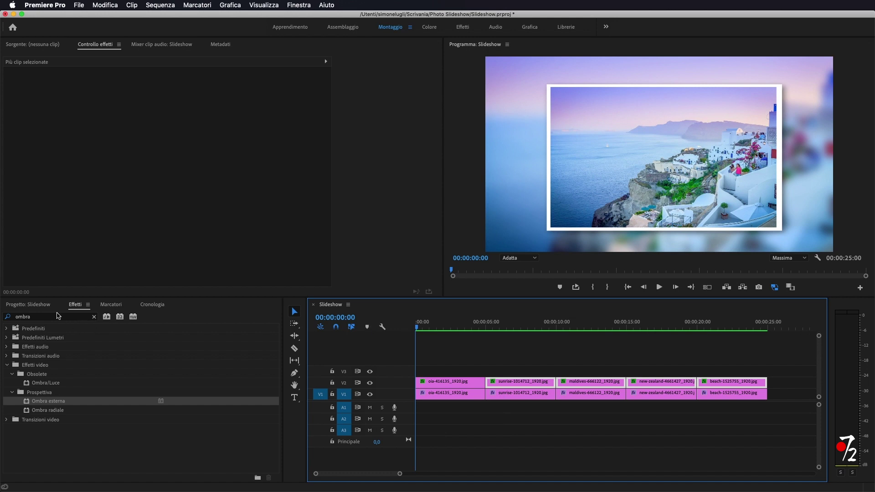
# Step: Find the Comparsa video transition and apply it between the oia and sunrise clips on V1 and V2, checking it at 00:00:05:00
pyautogui.click(56, 317)
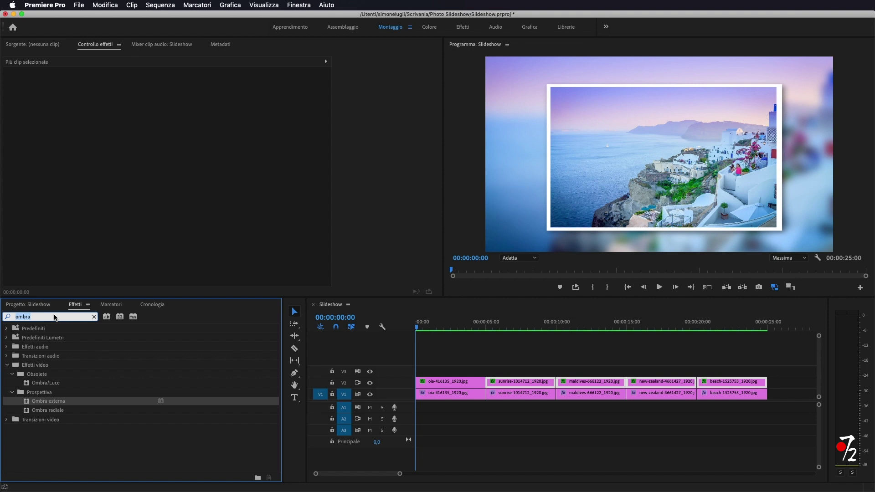
pyautogui.write('compars')
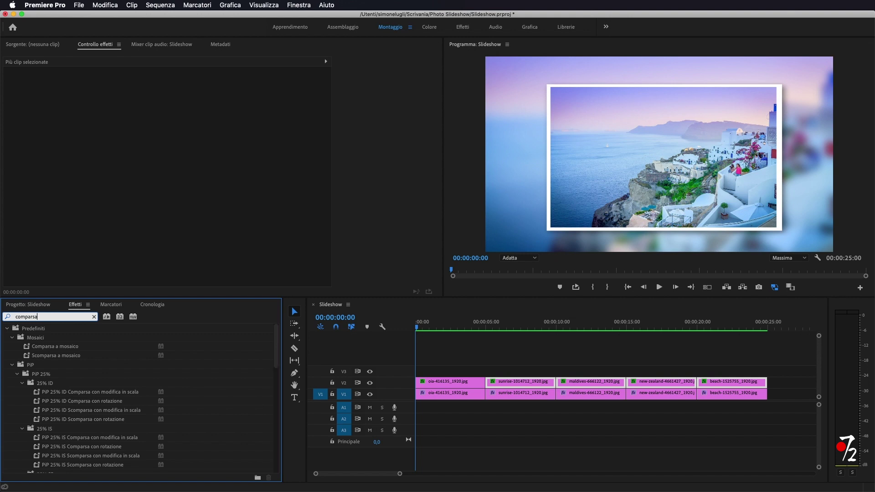
pyautogui.scroll(-10, 65, 394)
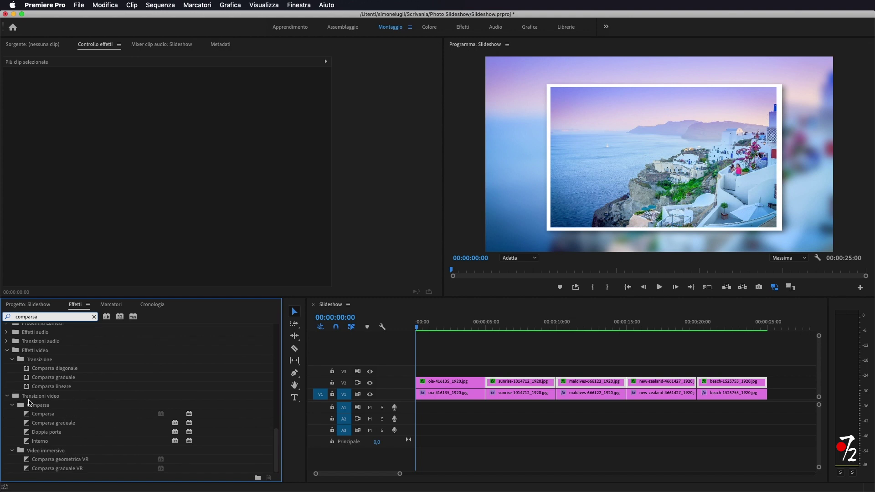
pyautogui.moveTo(46, 415); pyautogui.dragTo(485, 399)
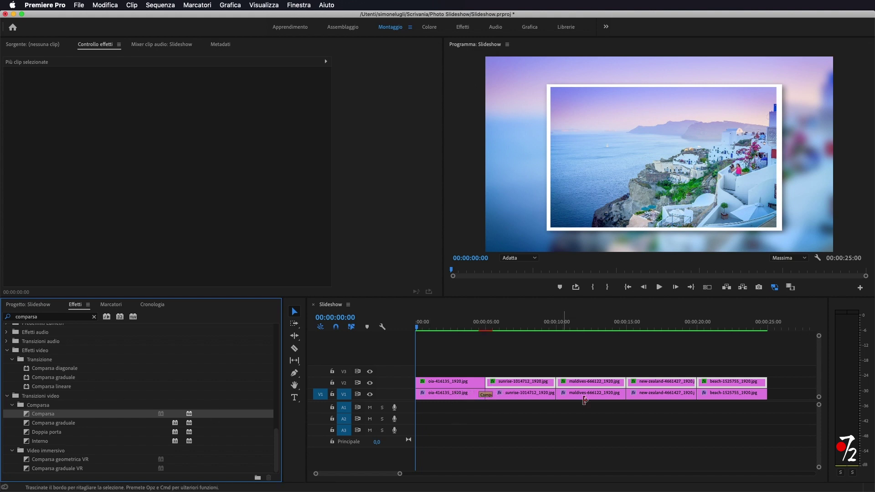
pyautogui.moveTo(54, 413); pyautogui.dragTo(485, 383)
pyautogui.click(486, 325)
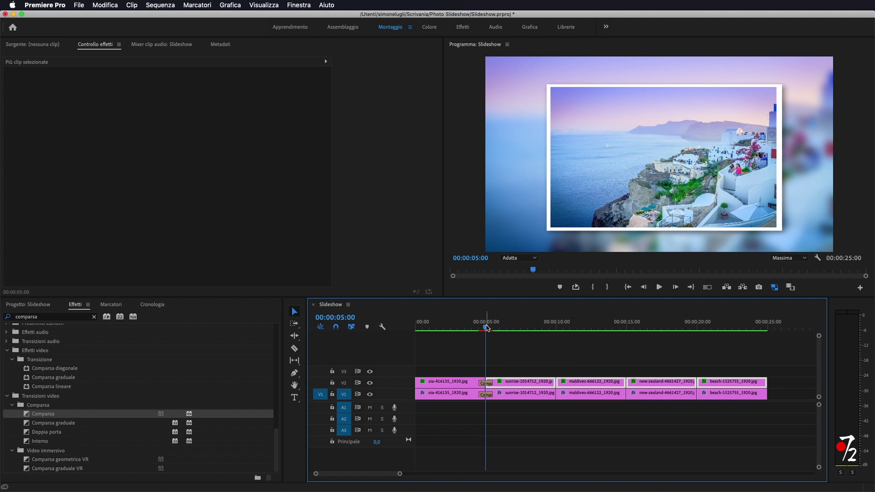
pyautogui.moveTo(483, 329); pyautogui.dragTo(486, 330)
# Step: Apply the Comparsa transition on both V1 and V2 at the sunrise–maldives, maldives–new-zealand and new-zealand–beach cuts
pyautogui.click(43, 417)
pyautogui.moveTo(43, 418); pyautogui.dragTo(557, 383)
pyautogui.moveTo(48, 417); pyautogui.dragTo(557, 395)
pyautogui.moveTo(40, 417); pyautogui.dragTo(627, 382)
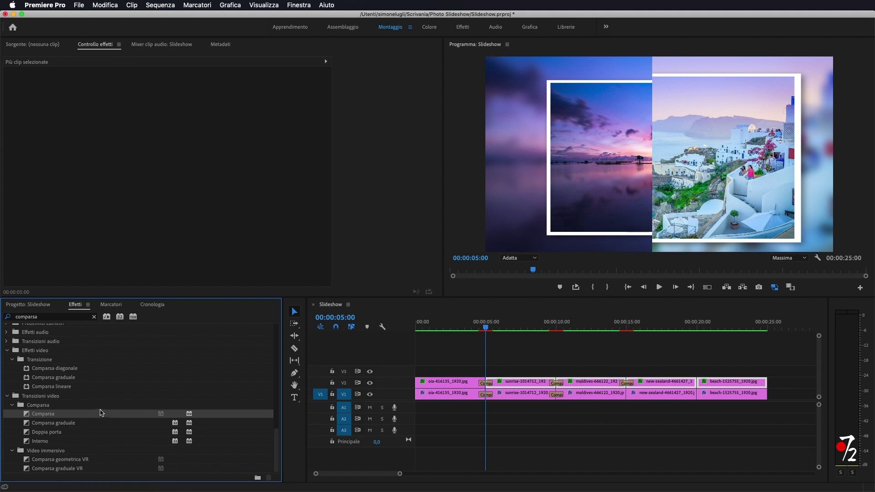
pyautogui.moveTo(52, 420); pyautogui.dragTo(627, 394)
pyautogui.moveTo(41, 418); pyautogui.dragTo(697, 382)
pyautogui.moveTo(70, 413); pyautogui.dragTo(700, 399)
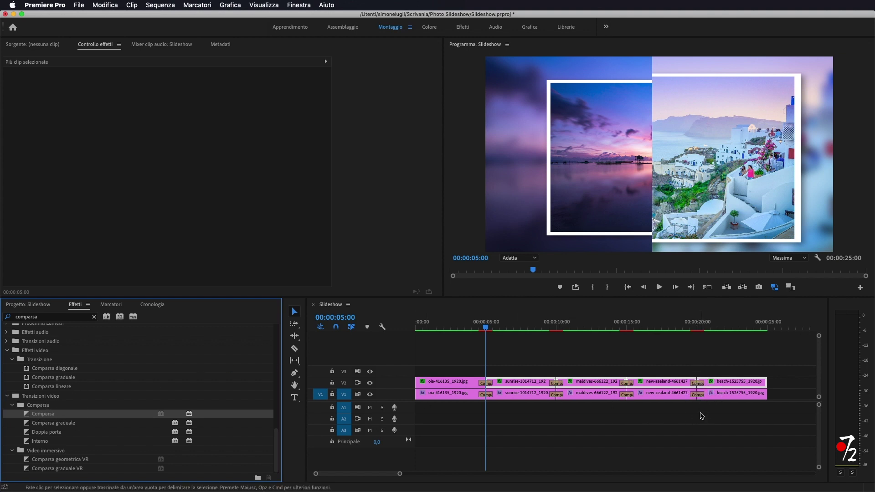
# Step: Make the sunrise–maldives Comparsa transitions on V2 and V1 wipe from top to bottom, and preview the result
pyautogui.moveTo(481, 330); pyautogui.dragTo(557, 328)
pyautogui.click(558, 386)
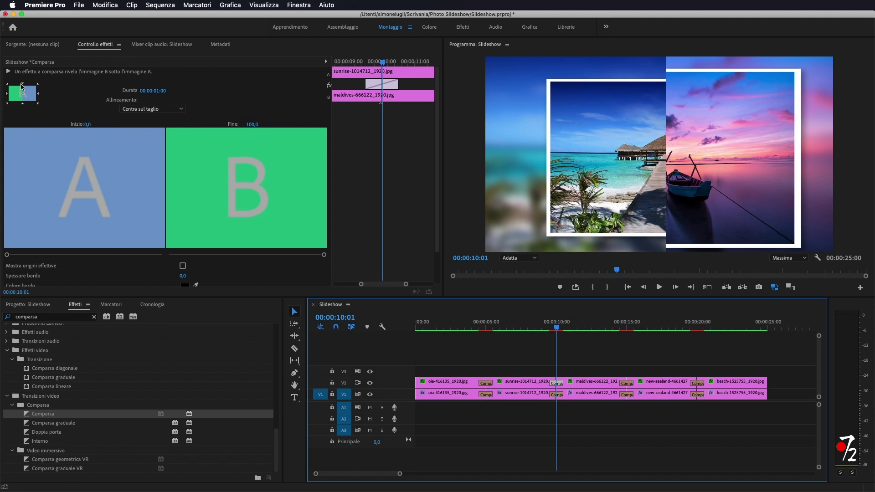
pyautogui.click(24, 86)
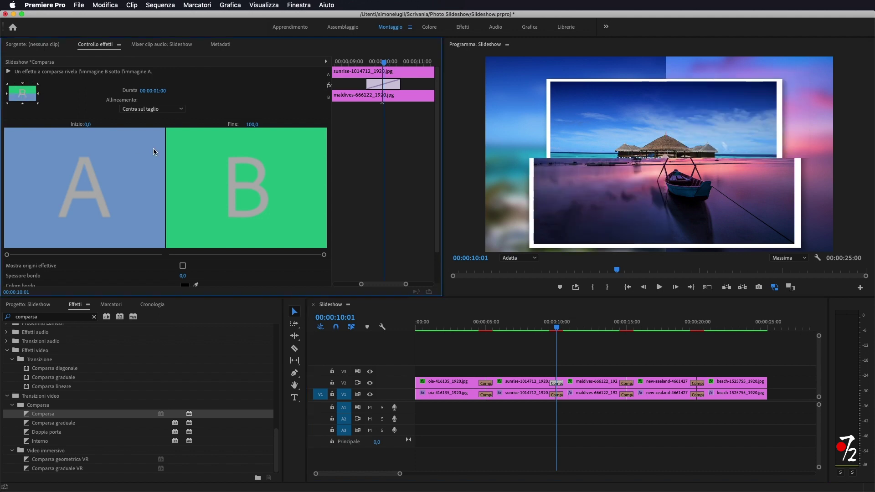
pyautogui.click(557, 394)
pyautogui.click(25, 83)
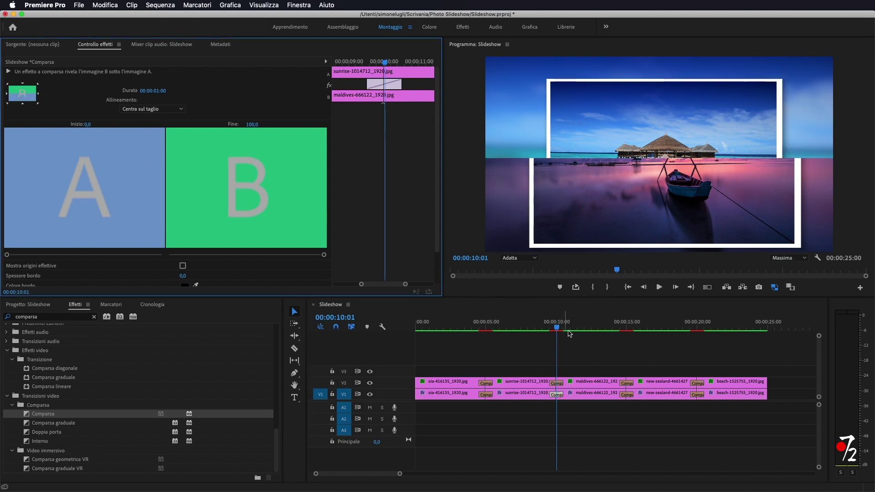
pyautogui.click(555, 326)
pyautogui.moveTo(555, 326)
pyautogui.mouseDown()
pyautogui.moveTo(547, 327)
pyautogui.moveTo(562, 331)
pyautogui.mouseUp()
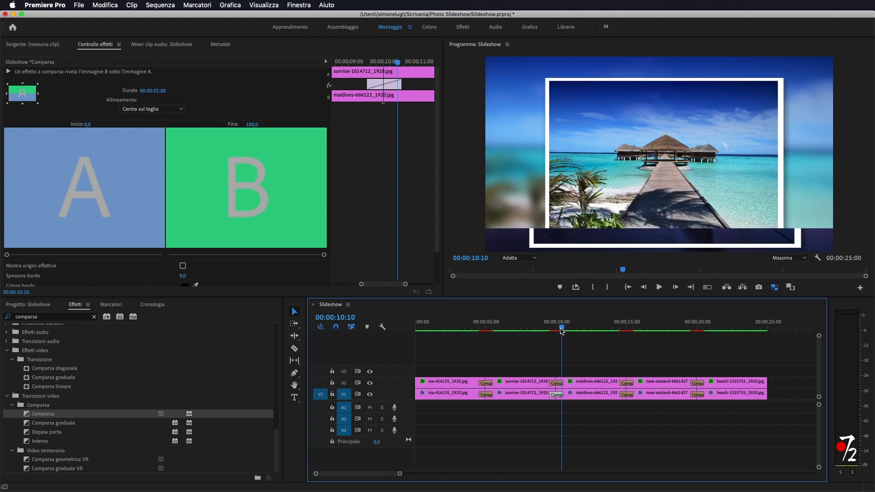
# Step: Make the maldives–new-zealand Comparsa transitions on V2 and V1 wipe from right to left
pyautogui.click(628, 383)
pyautogui.click(627, 326)
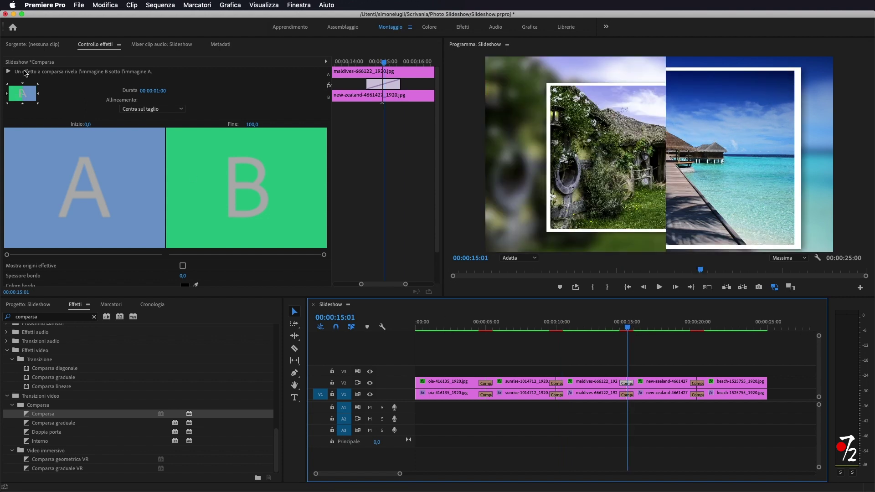
pyautogui.click(38, 94)
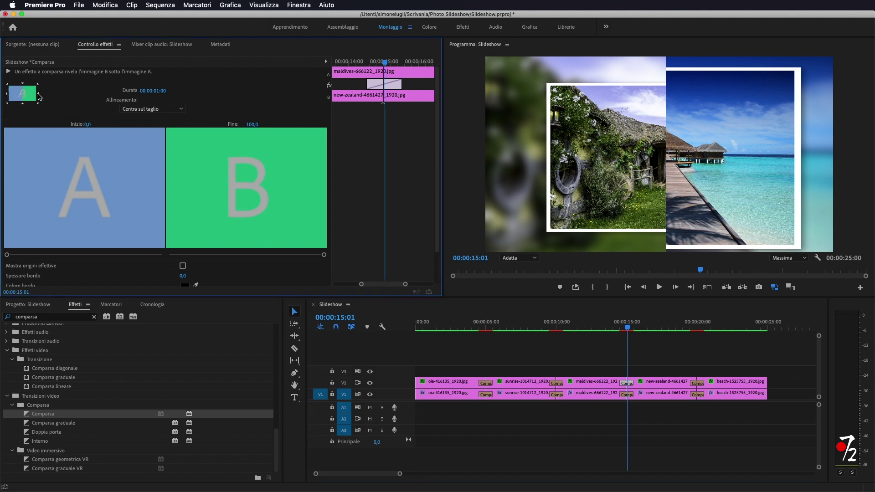
pyautogui.click(629, 396)
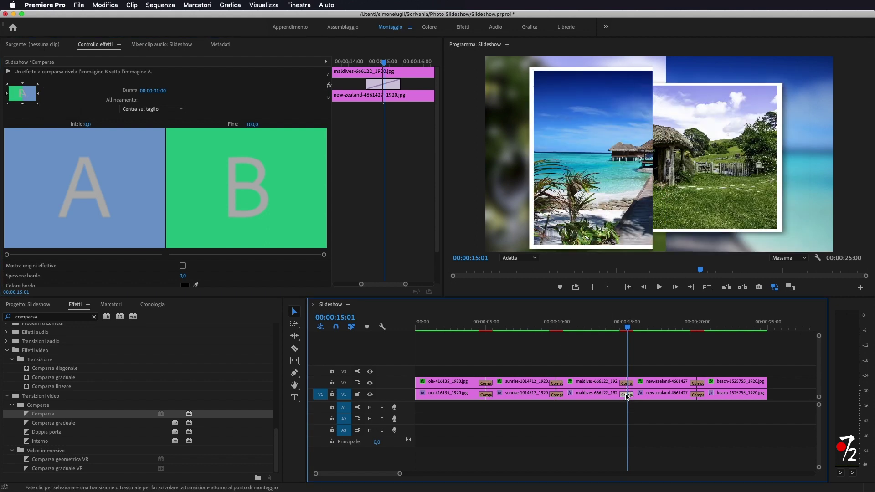
pyautogui.click(39, 94)
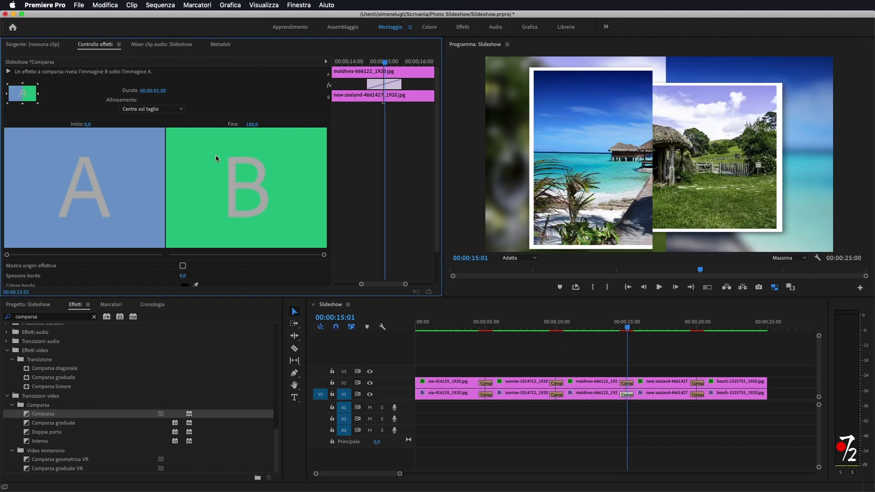
# Step: Make the new-zealand–beach Comparsa transitions on V2 and V1 wipe from bottom to top
pyautogui.click(700, 384)
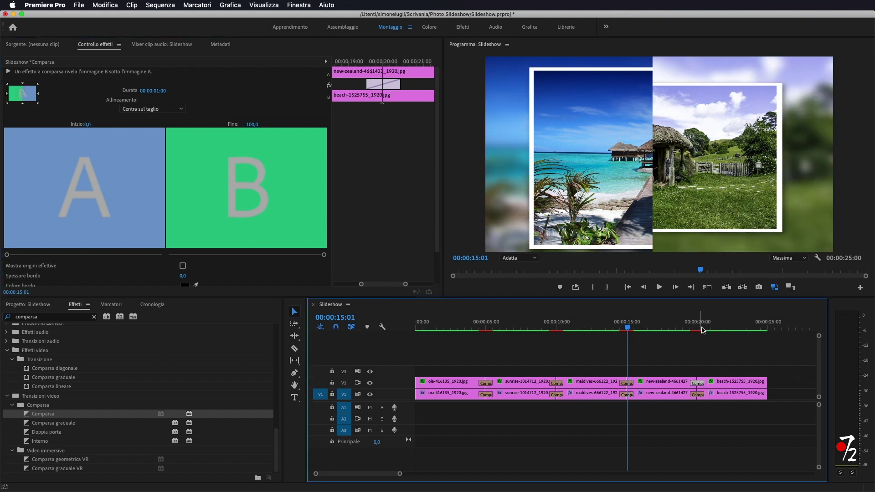
pyautogui.click(696, 330)
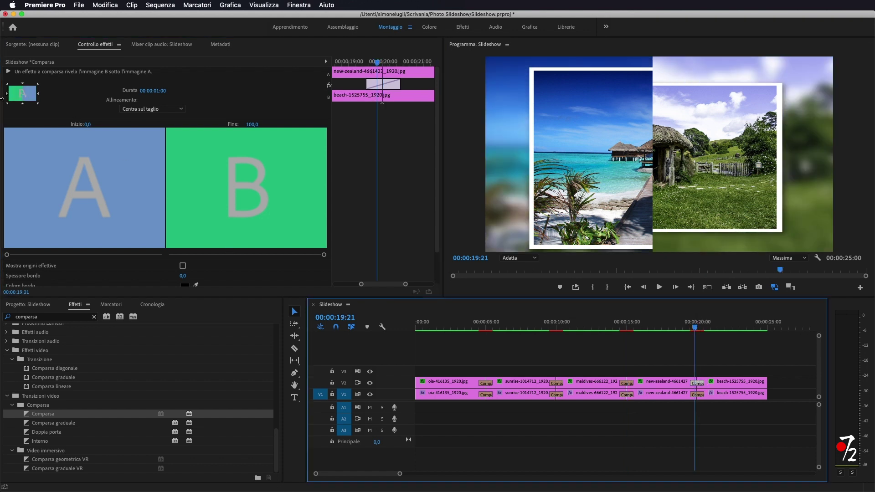
pyautogui.click(24, 105)
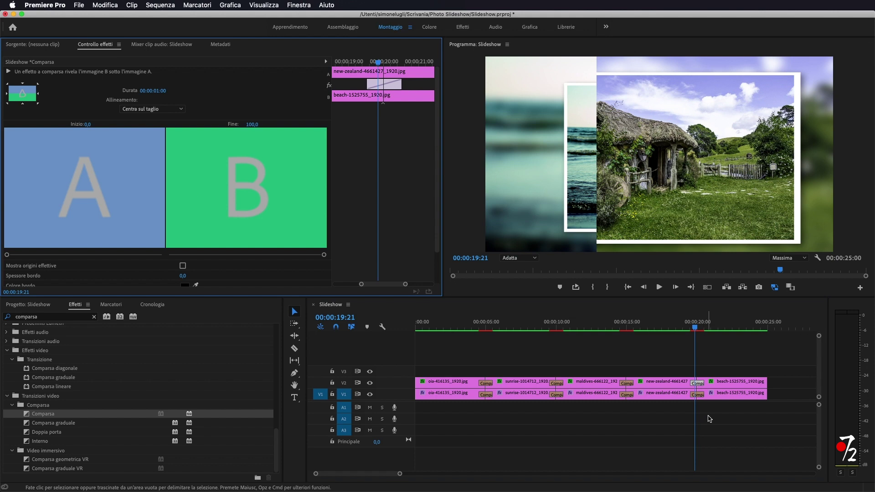
pyautogui.click(697, 395)
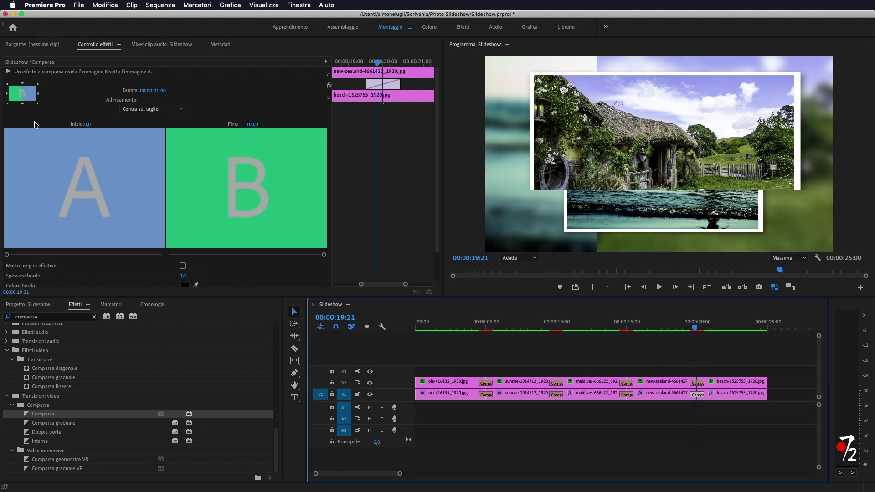
pyautogui.click(24, 106)
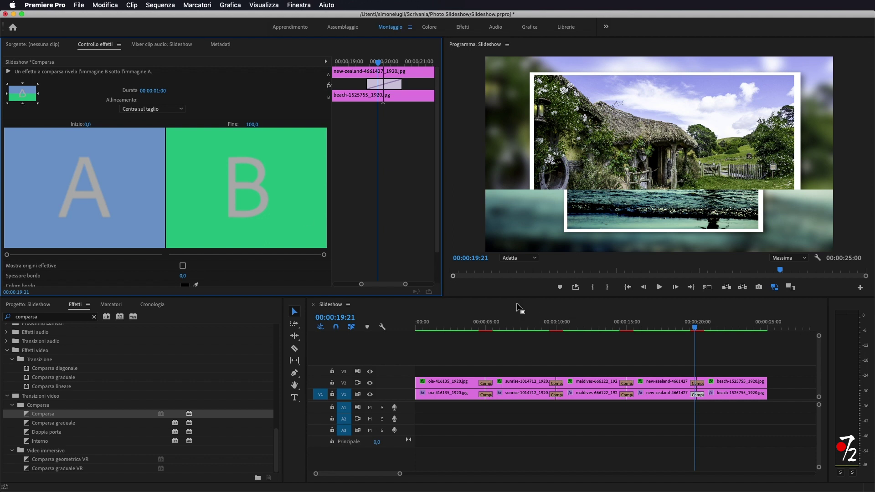
# Step: Add a Rotazione keyframe of 0,0 to the oia clip on V2 at 00:00:04:05
pyautogui.moveTo(694, 328); pyautogui.dragTo(374, 336)
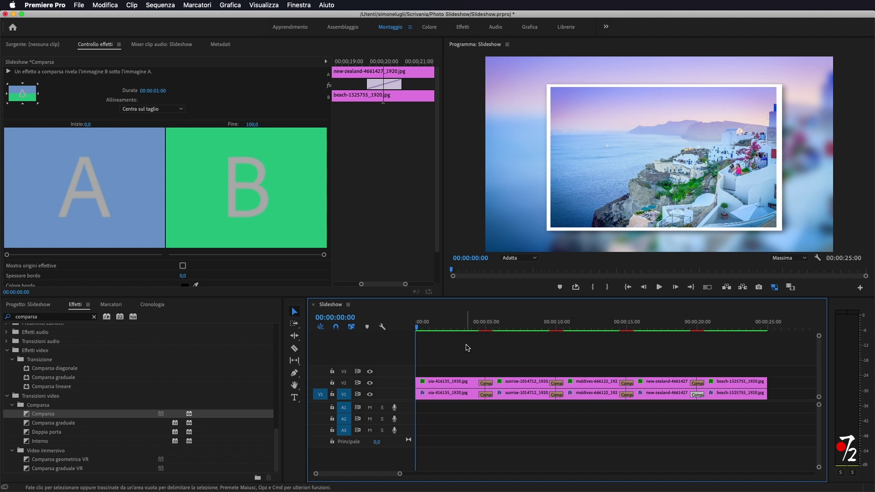
pyautogui.click(447, 382)
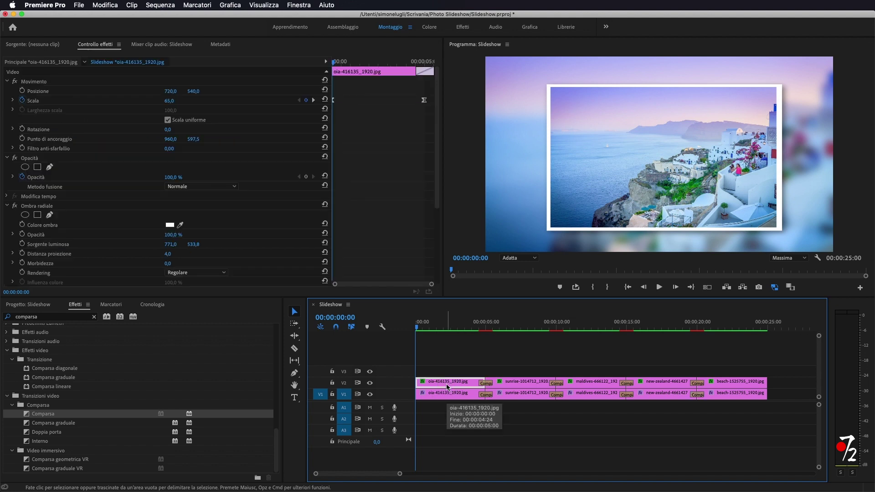
pyautogui.moveTo(333, 63); pyautogui.dragTo(410, 67)
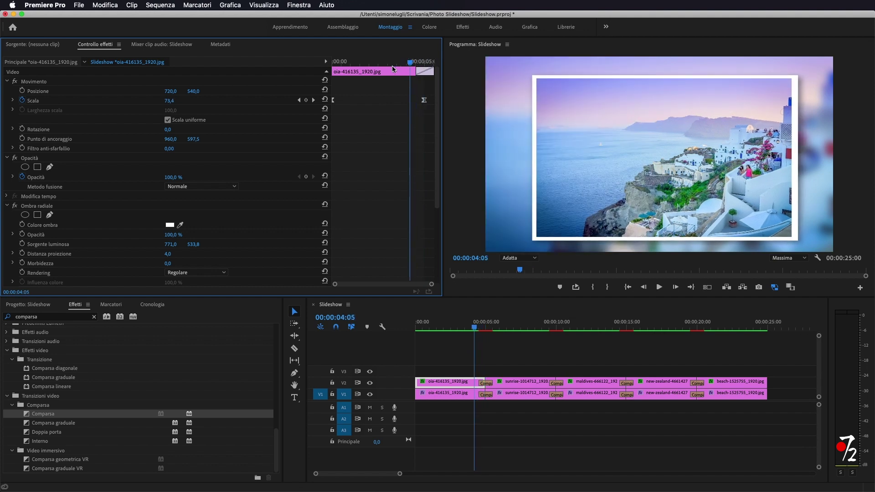
pyautogui.click(22, 129)
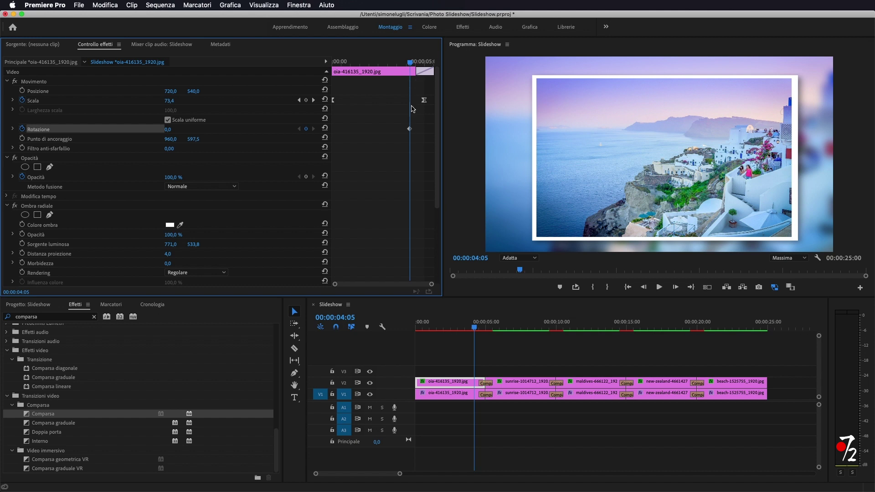
# Step: Set the oia clip's Rotazione to -8,0° at 00:00:00:00, preview the rotation, and return the playhead to the start
pyautogui.moveTo(409, 64); pyautogui.dragTo(328, 73)
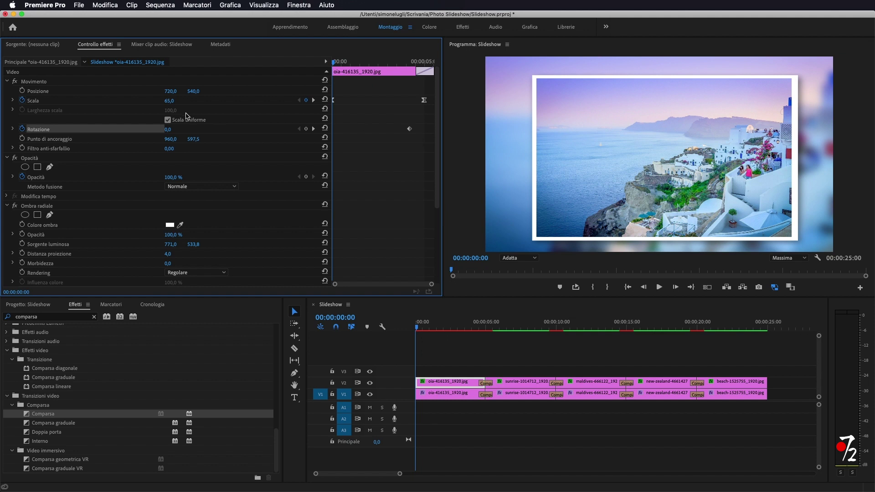
pyautogui.moveTo(168, 130); pyautogui.dragTo(165, 129)
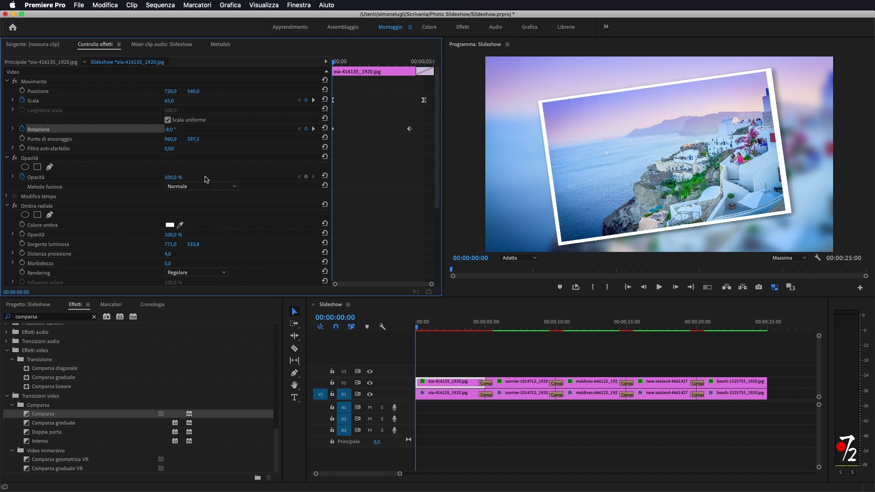
pyautogui.moveTo(334, 62); pyautogui.dragTo(401, 85)
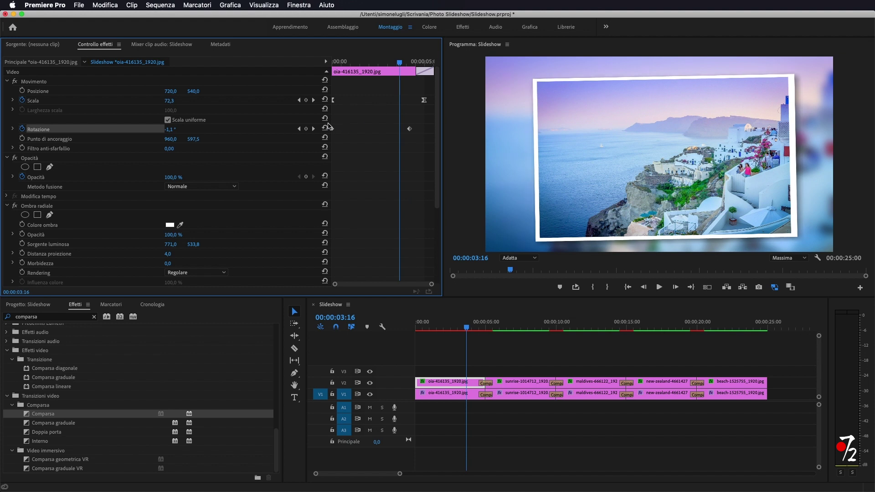
pyautogui.moveTo(400, 65); pyautogui.dragTo(319, 82)
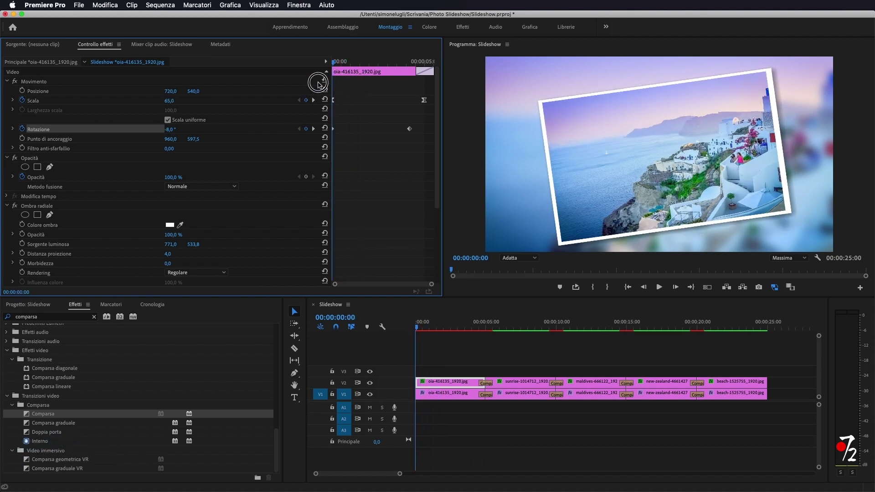